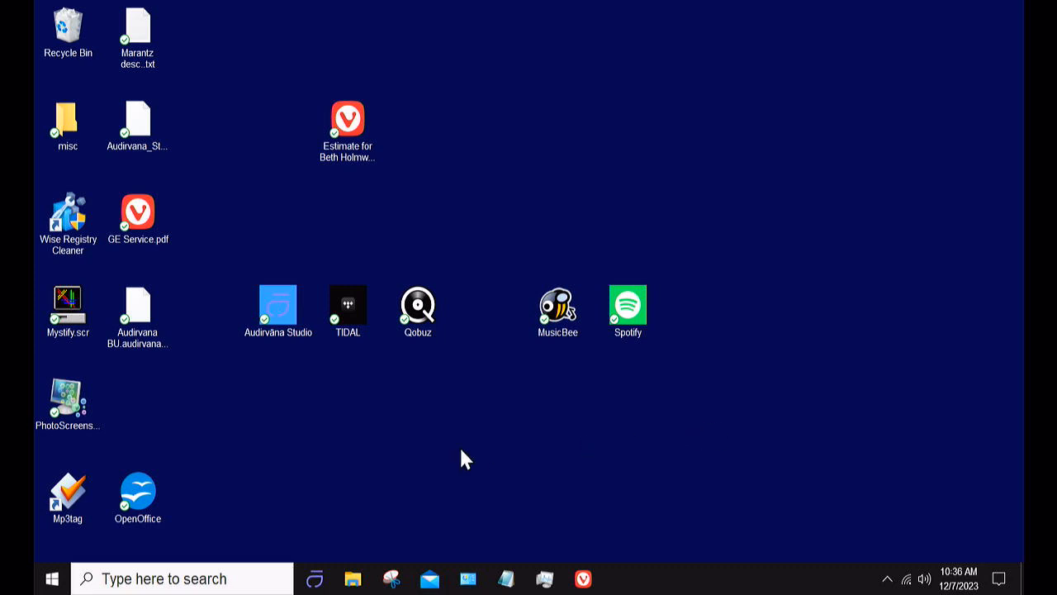
Launch Audirvana Studio and bring up the Local library settings in Settings
{"action": "left_click", "coordinate": [316, 579]}
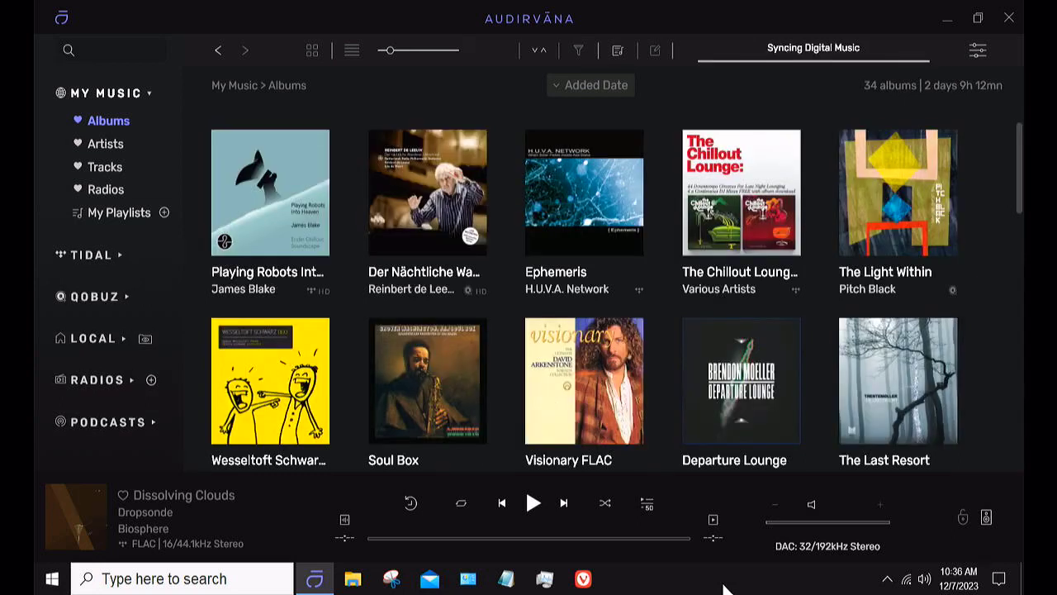
{"action": "left_click", "coordinate": [978, 51]}
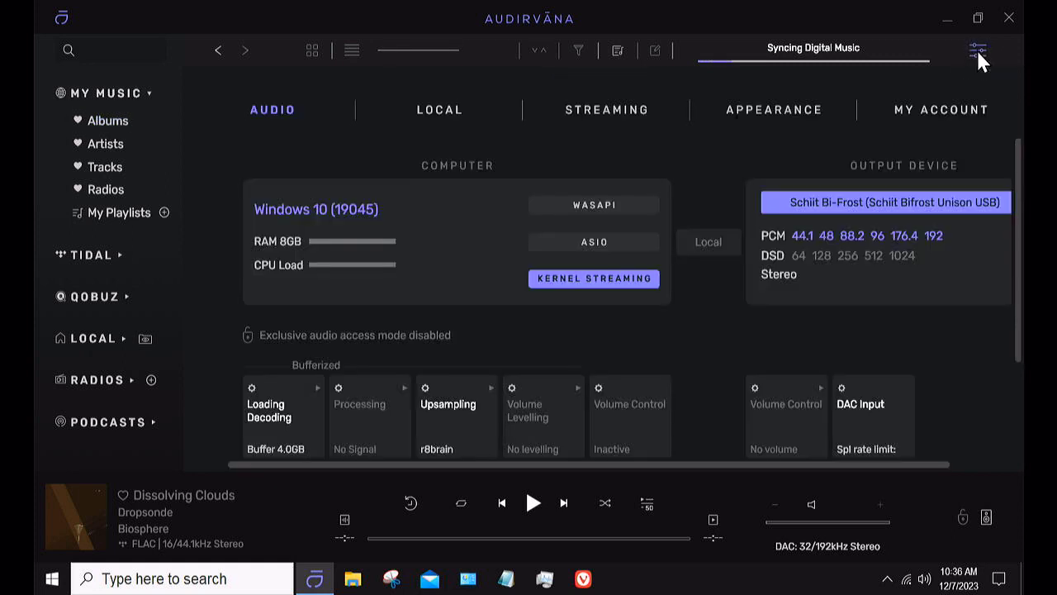
{"action": "left_click", "coordinate": [440, 113]}
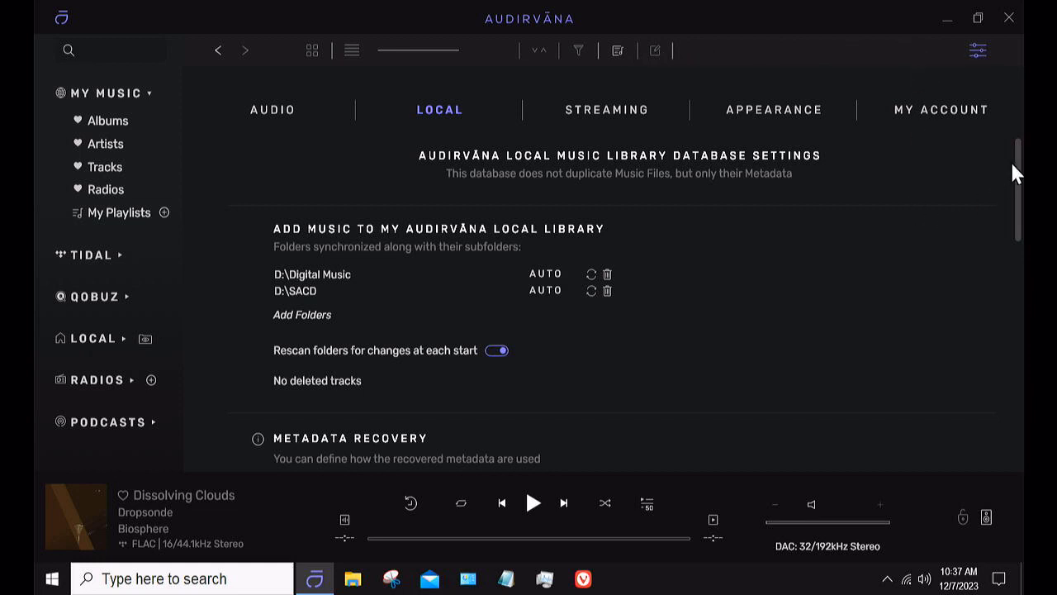
{"action": "left_click_drag", "start_coordinate": [1018, 169], "coordinate": [1020, 230]}
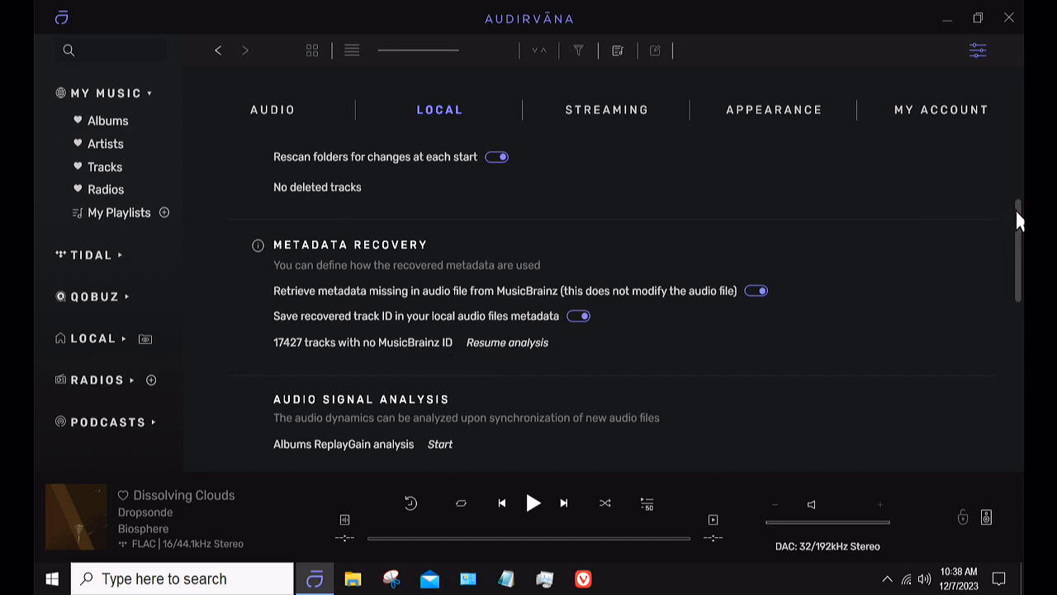
{"action": "left_click_drag", "start_coordinate": [1021, 219], "coordinate": [1023, 286]}
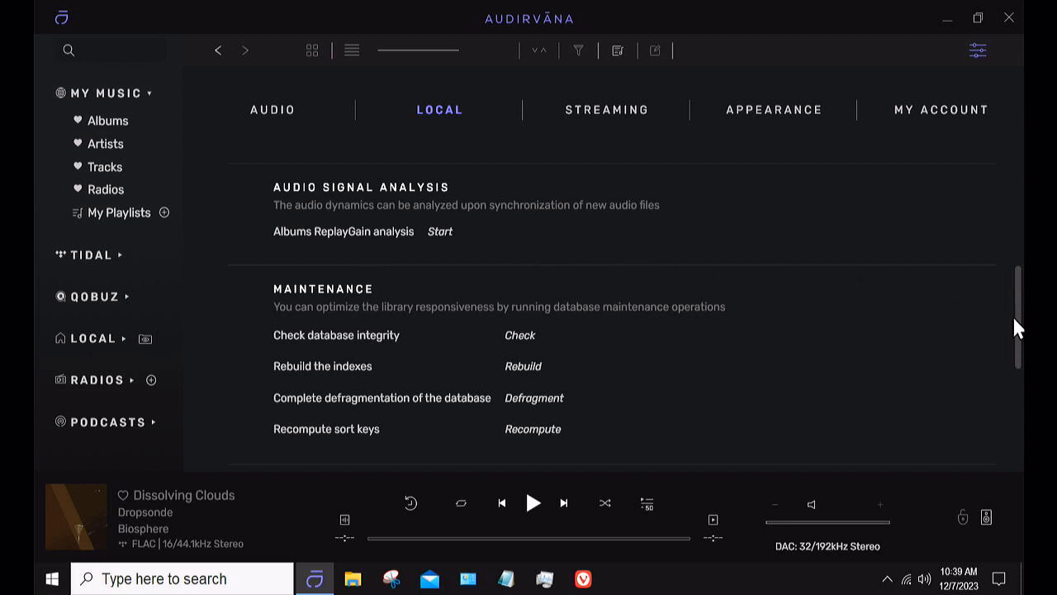
{"action": "left_click_drag", "start_coordinate": [1021, 328], "coordinate": [1021, 390]}
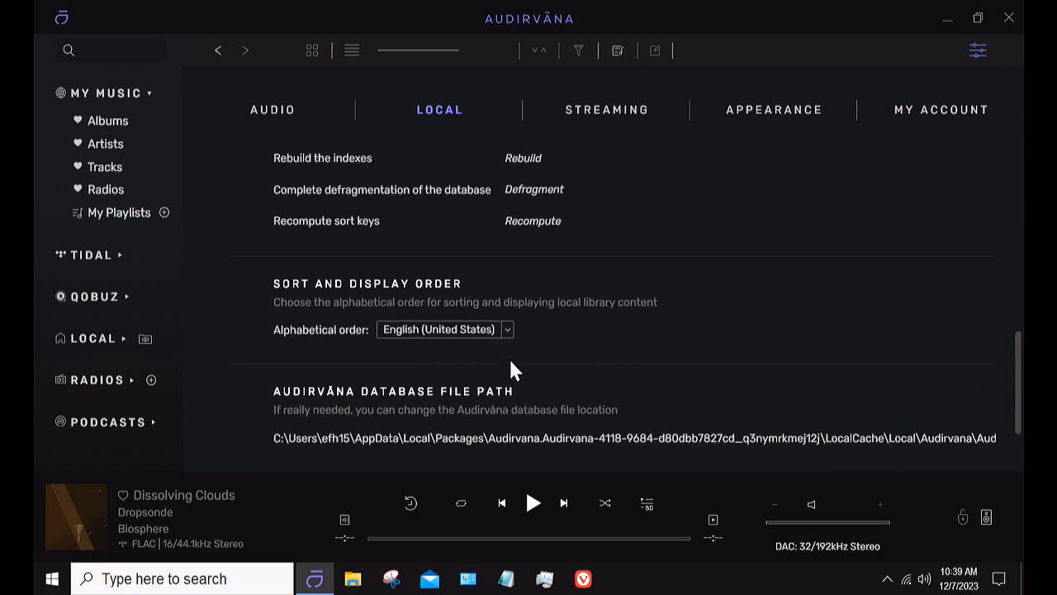
{"action": "left_click", "coordinate": [509, 330]}
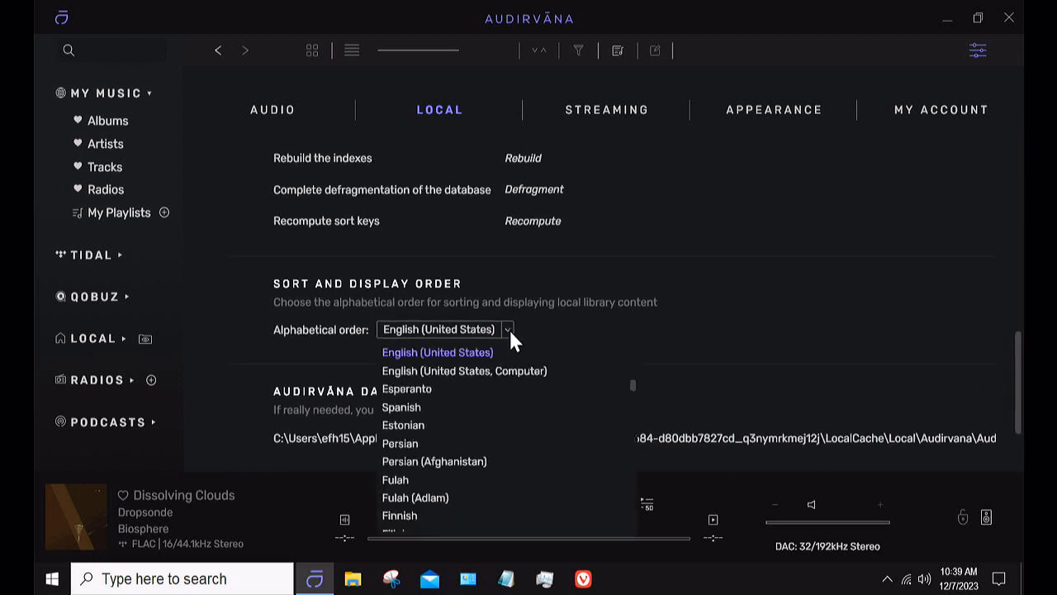
{"action": "left_click", "coordinate": [509, 330]}
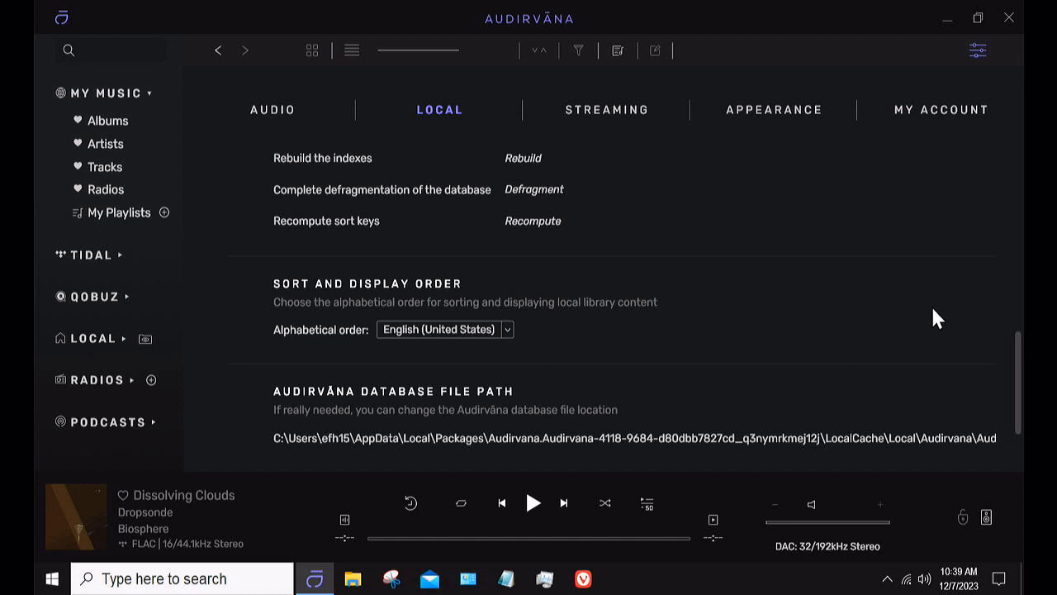
{"action": "scroll", "coordinate": [1021, 353], "scroll_direction": "down", "scroll_amount": 2}
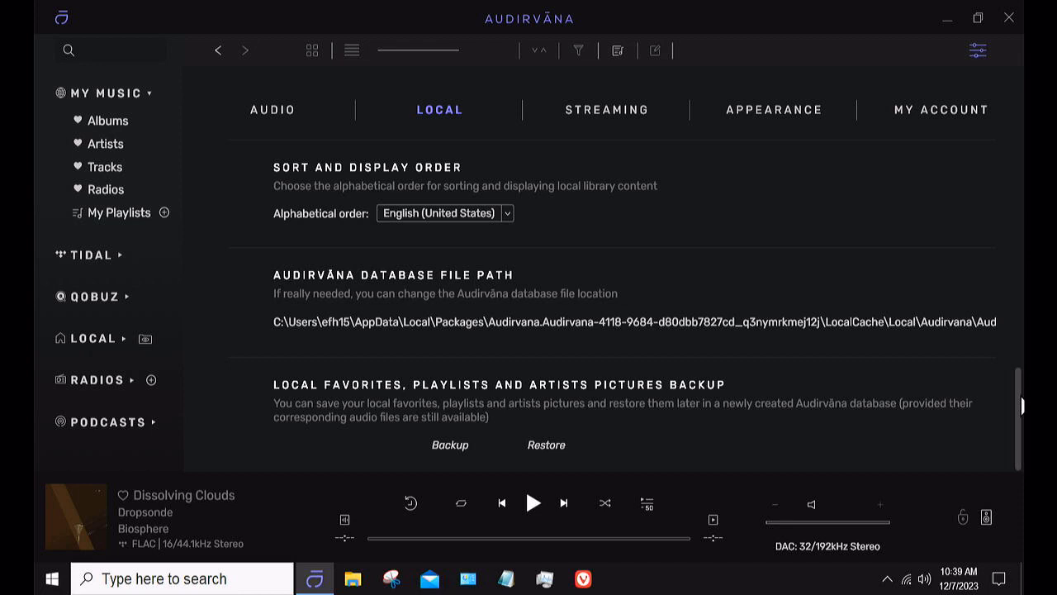
Scroll the settings back to the top and show the Streaming settings for Qobuz and Tidal
{"action": "left_click_drag", "start_coordinate": [1018, 407], "coordinate": [1016, 176]}
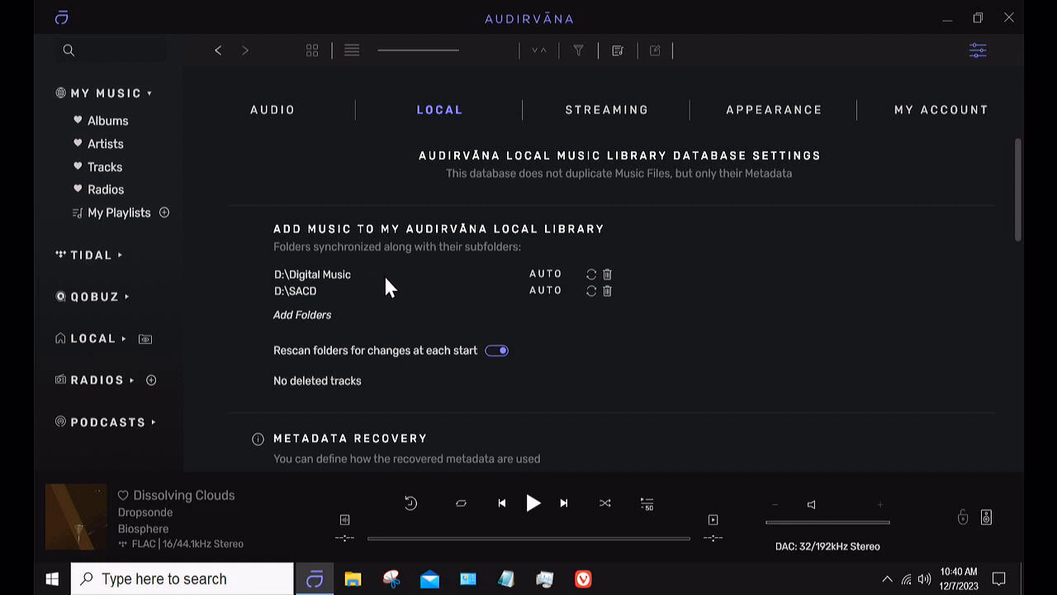
{"action": "left_click", "coordinate": [618, 117]}
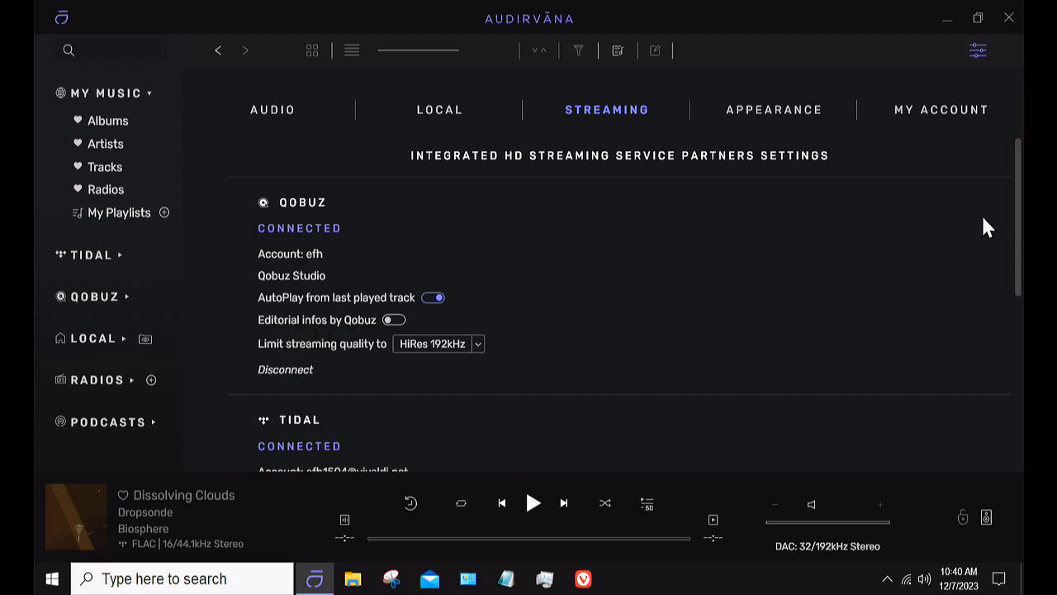
{"action": "left_click_drag", "start_coordinate": [1021, 224], "coordinate": [1013, 301]}
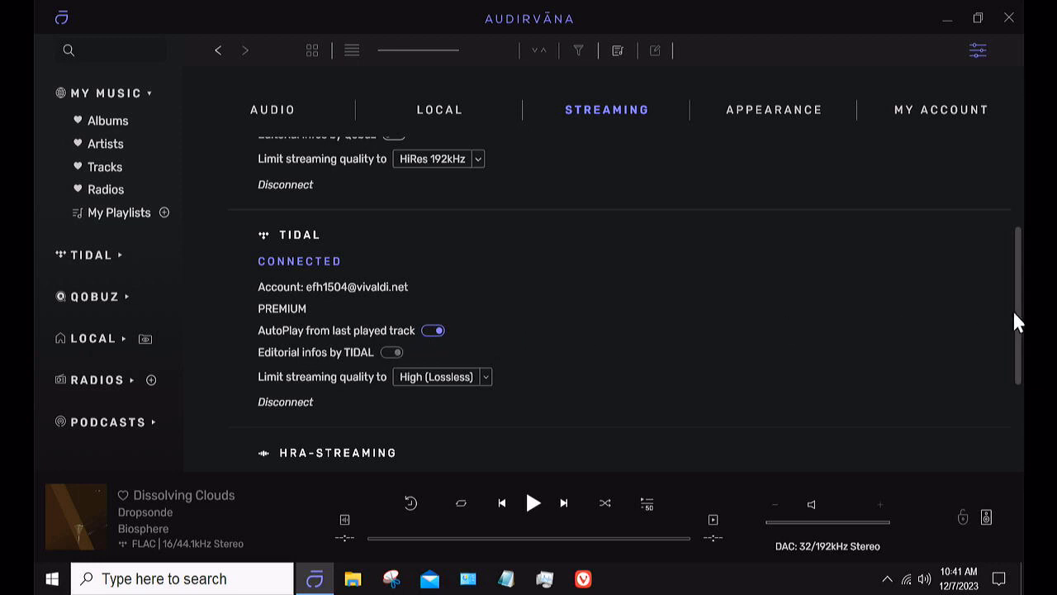
{"action": "left_click_drag", "start_coordinate": [1019, 323], "coordinate": [1022, 167]}
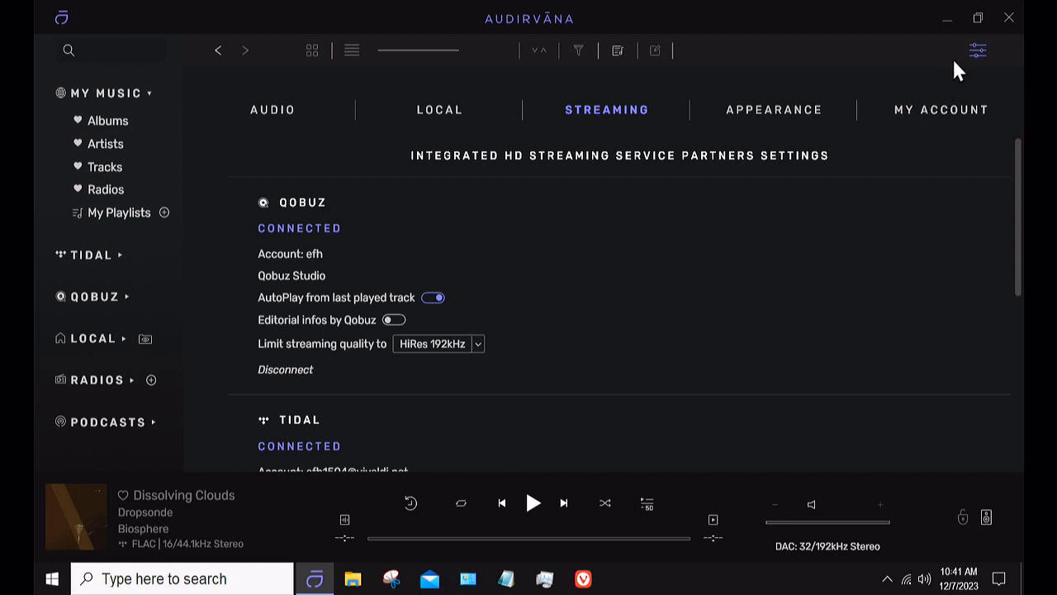
Close Settings and open the Classic Jazz playlist under My Playlists
{"action": "left_click", "coordinate": [980, 50]}
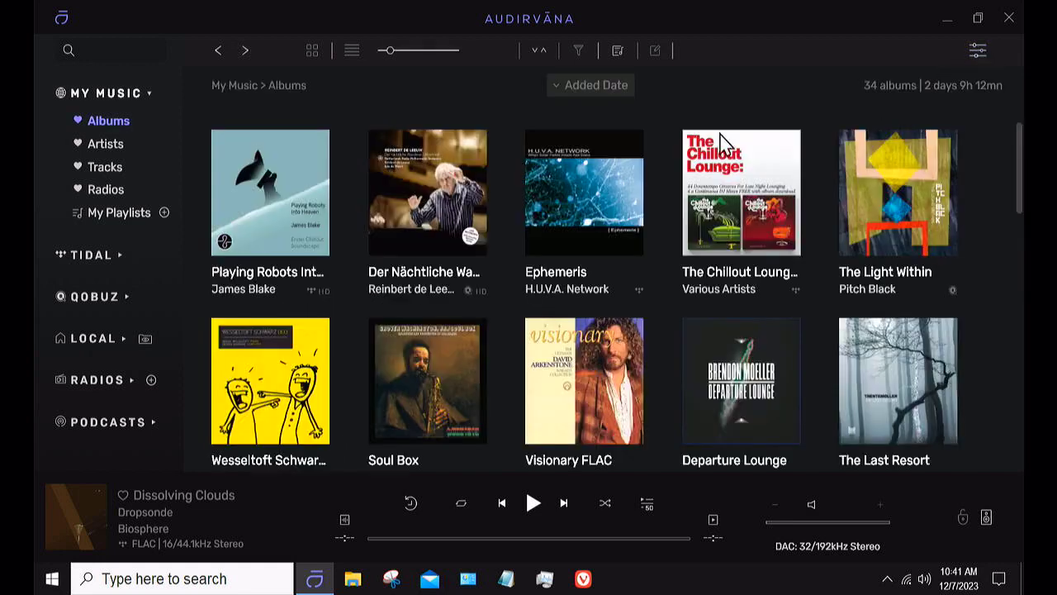
{"action": "mouse_move", "coordinate": [319, 197]}
{"action": "left_click", "coordinate": [129, 217]}
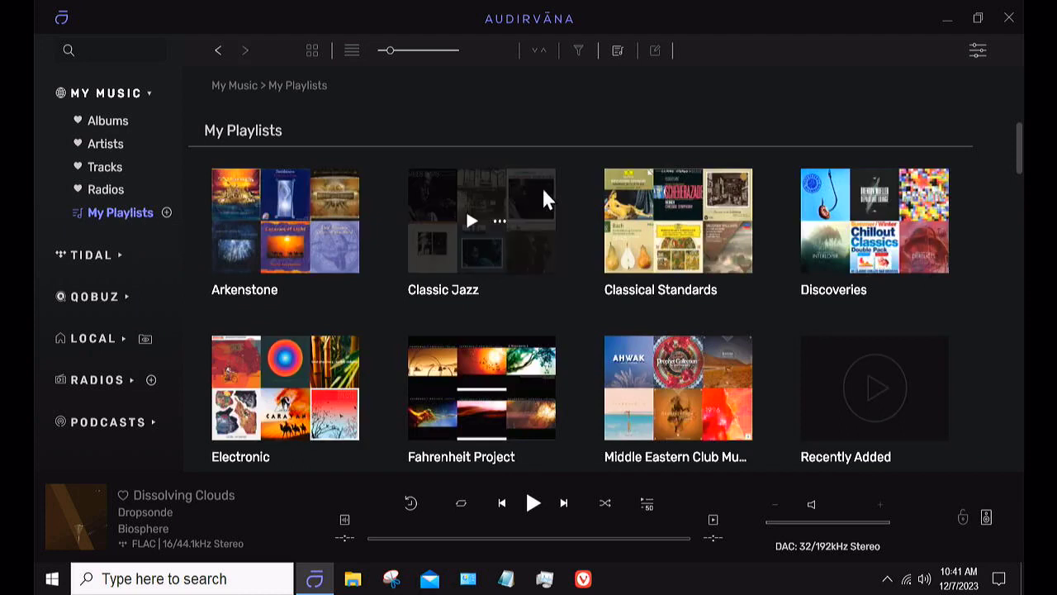
{"action": "left_click", "coordinate": [530, 191]}
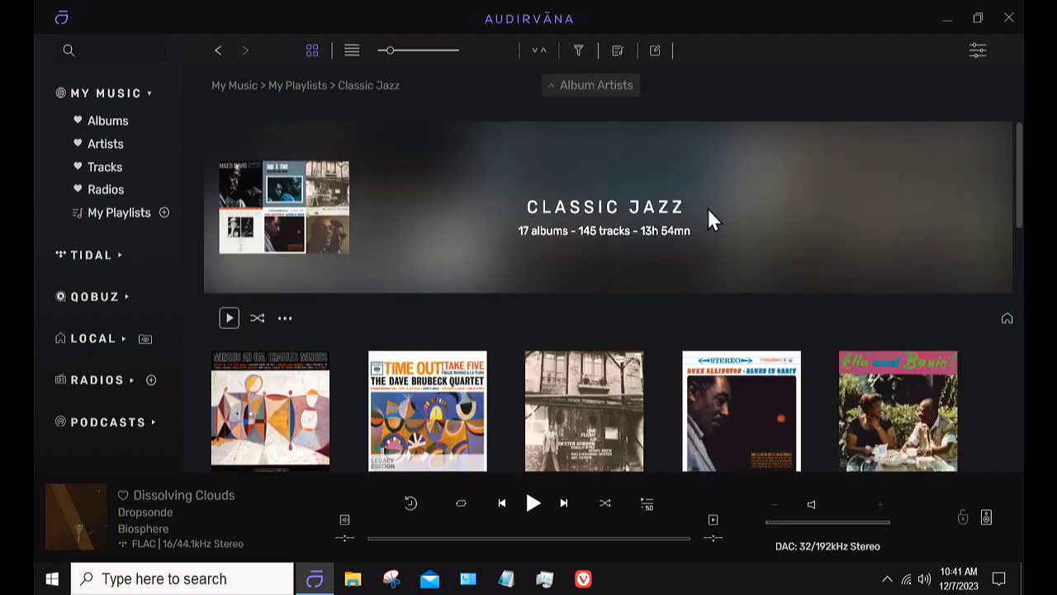
Show Classic Jazz as a track list, scroll through it, then go back
{"action": "left_click", "coordinate": [350, 52]}
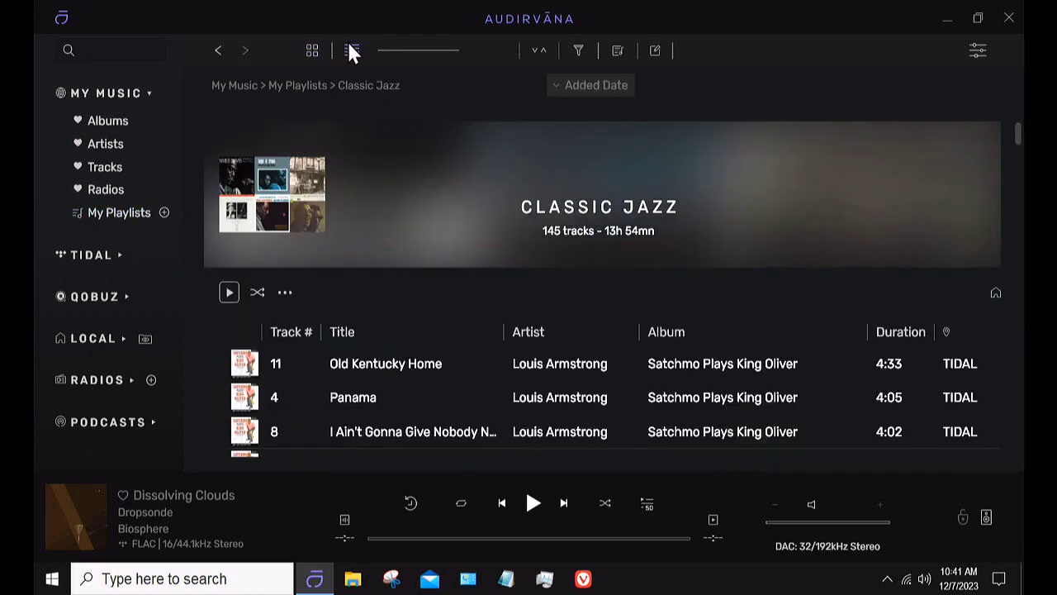
{"action": "left_click_drag", "start_coordinate": [1015, 131], "coordinate": [1019, 170]}
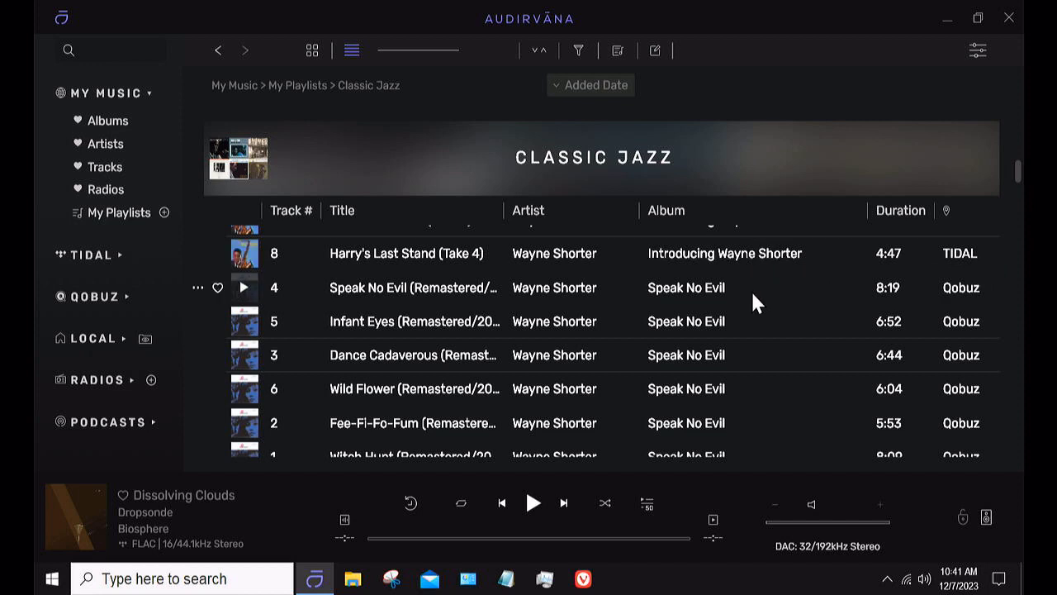
{"action": "left_click", "coordinate": [217, 51]}
Collapse My Music, expand TIDAL, browse Explore then Playlists, and re-expand My Music
{"action": "left_click", "coordinate": [217, 51]}
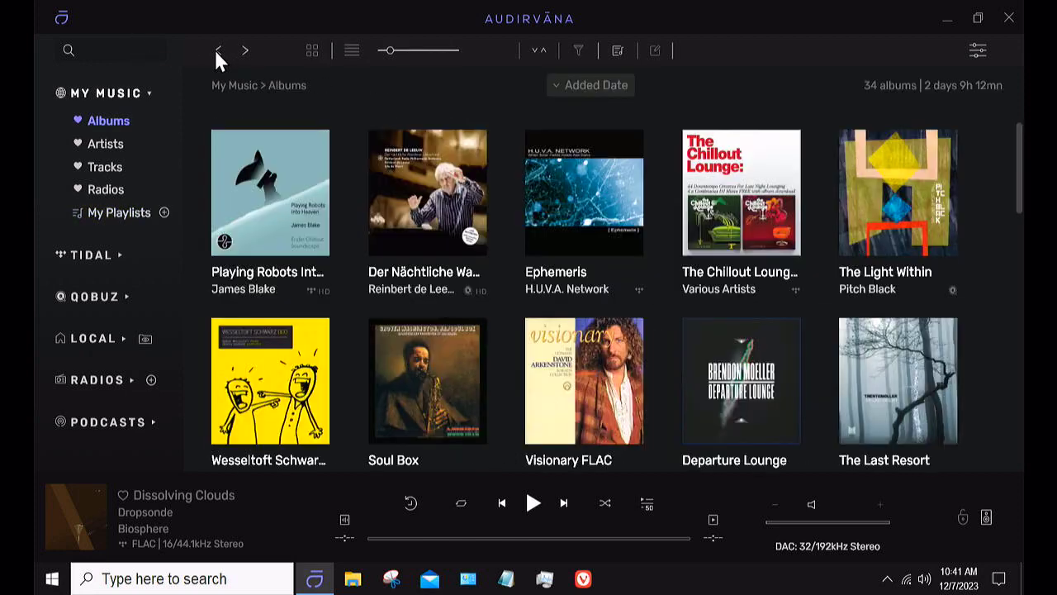
{"action": "left_click", "coordinate": [149, 93]}
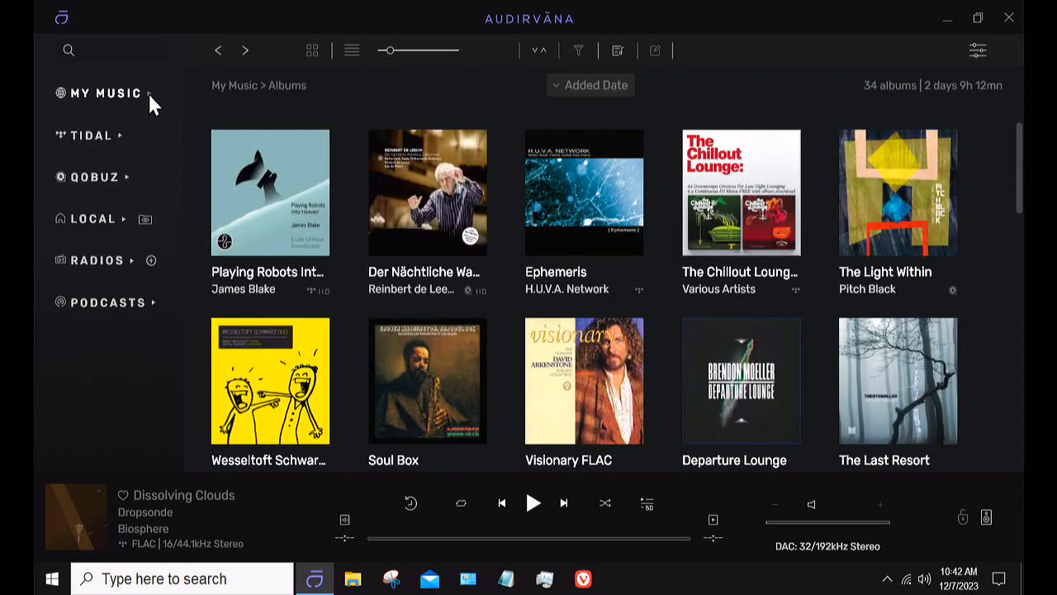
{"action": "left_click", "coordinate": [121, 137]}
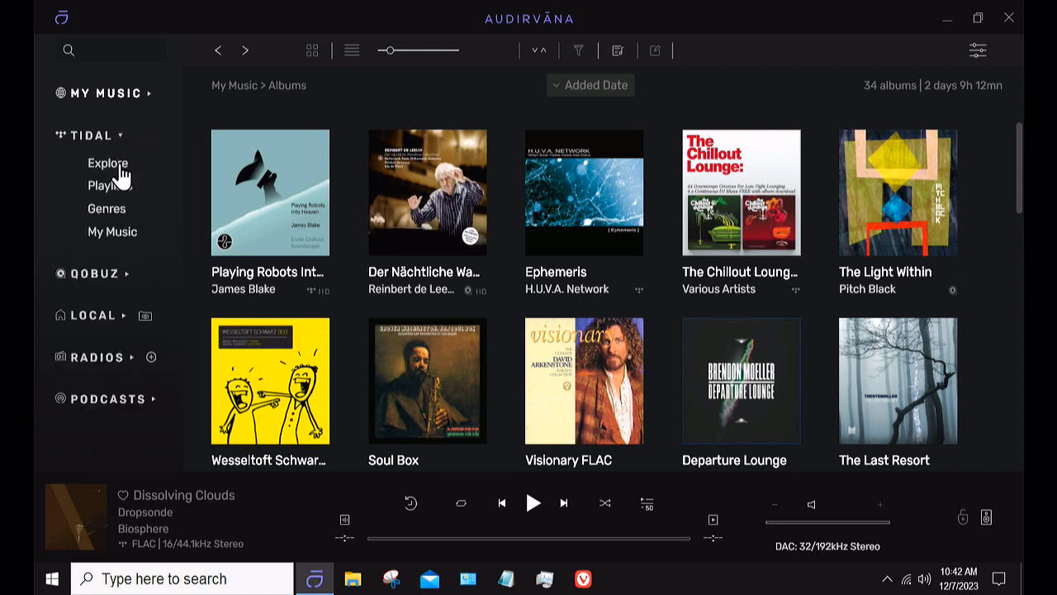
{"action": "left_click", "coordinate": [120, 169]}
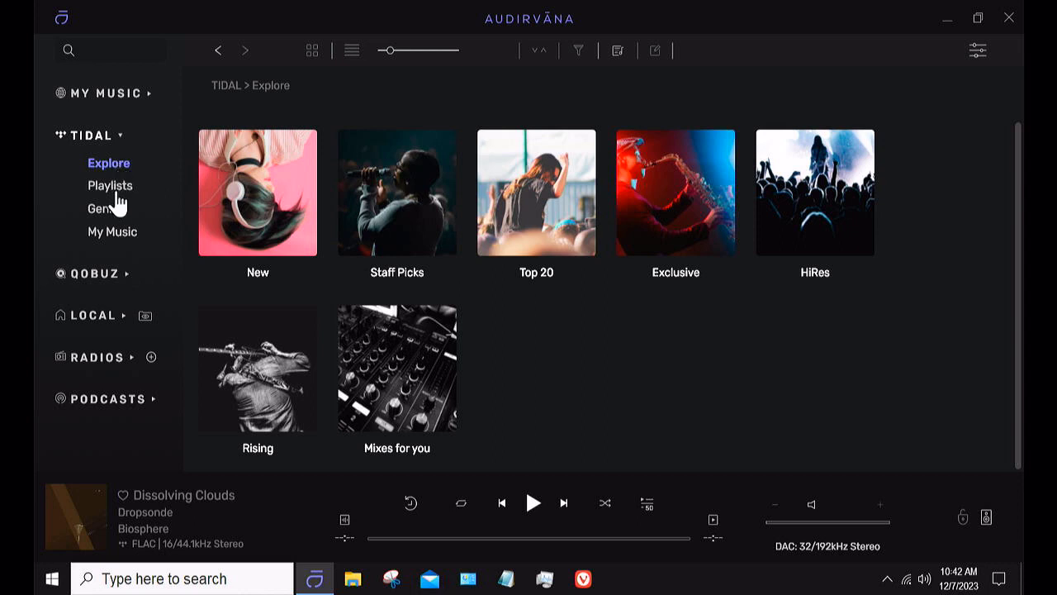
{"action": "left_click", "coordinate": [115, 193]}
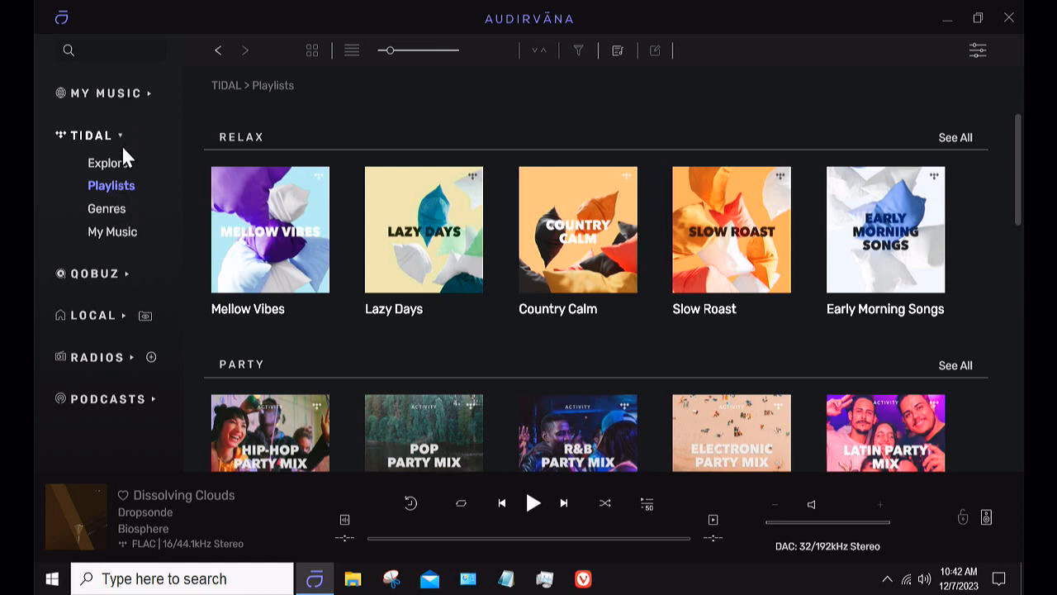
{"action": "left_click", "coordinate": [145, 89]}
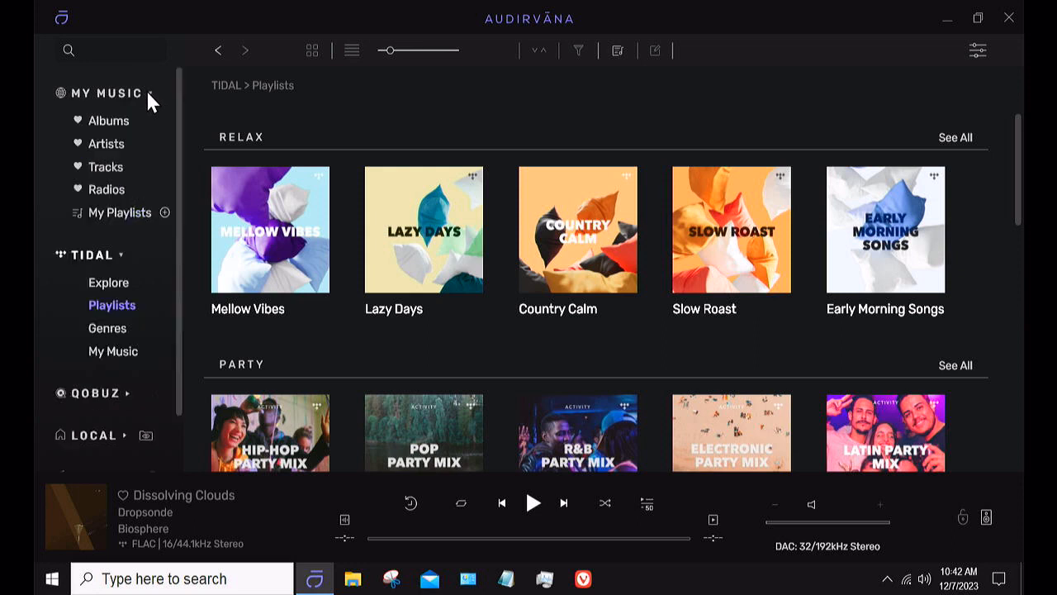
Open My Music > My Playlists and scroll through the playlist grid
{"action": "left_click", "coordinate": [124, 215]}
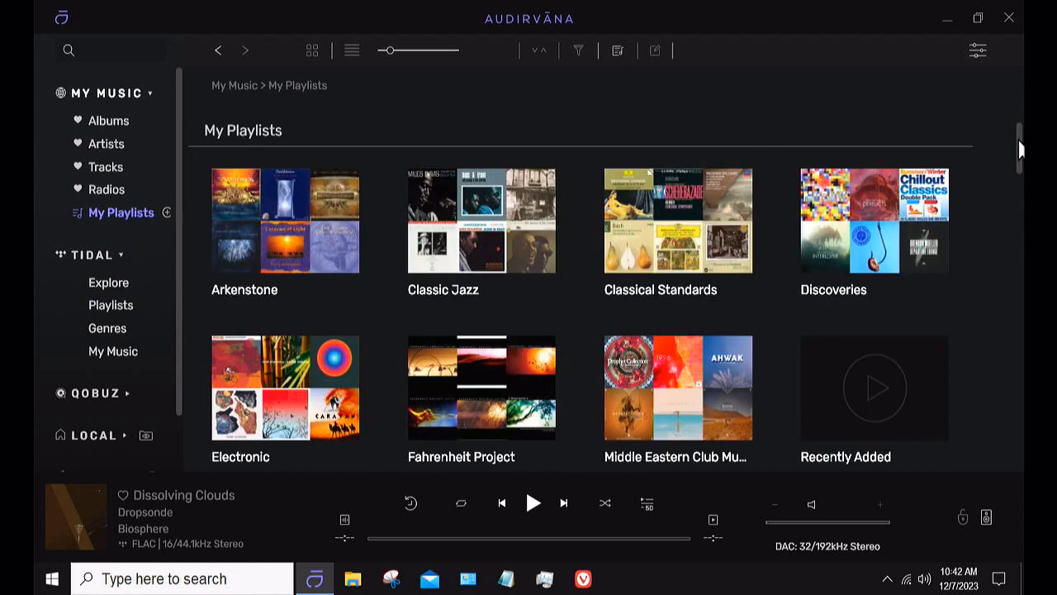
{"action": "left_click_drag", "start_coordinate": [1021, 148], "coordinate": [1022, 230]}
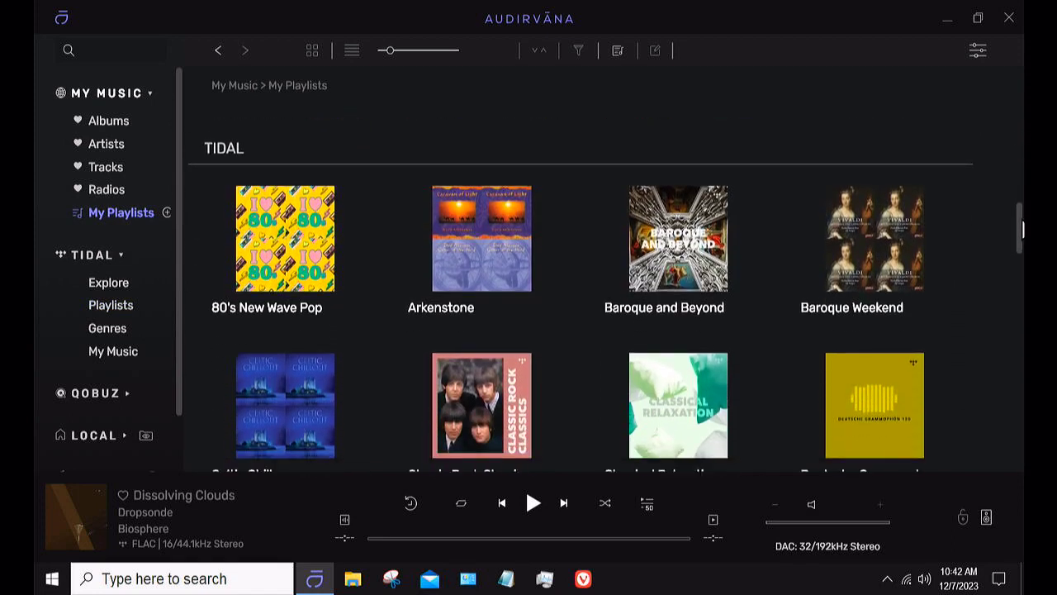
{"action": "left_click_drag", "start_coordinate": [1023, 229], "coordinate": [1020, 149]}
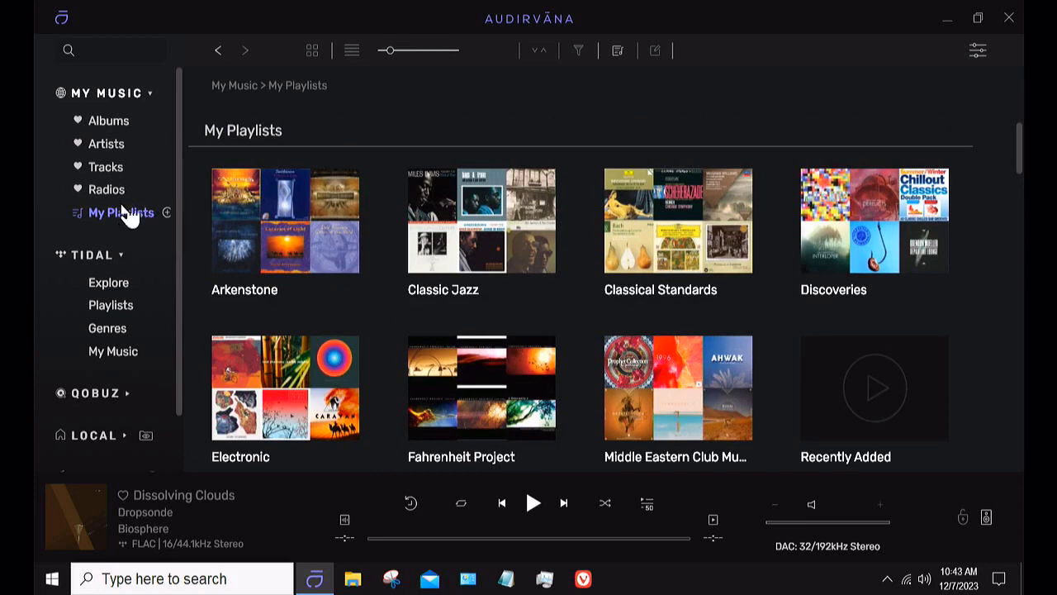
Return to TIDAL Playlists, scroll its rows, then open the TIDAL Genres page
{"action": "left_click", "coordinate": [108, 313]}
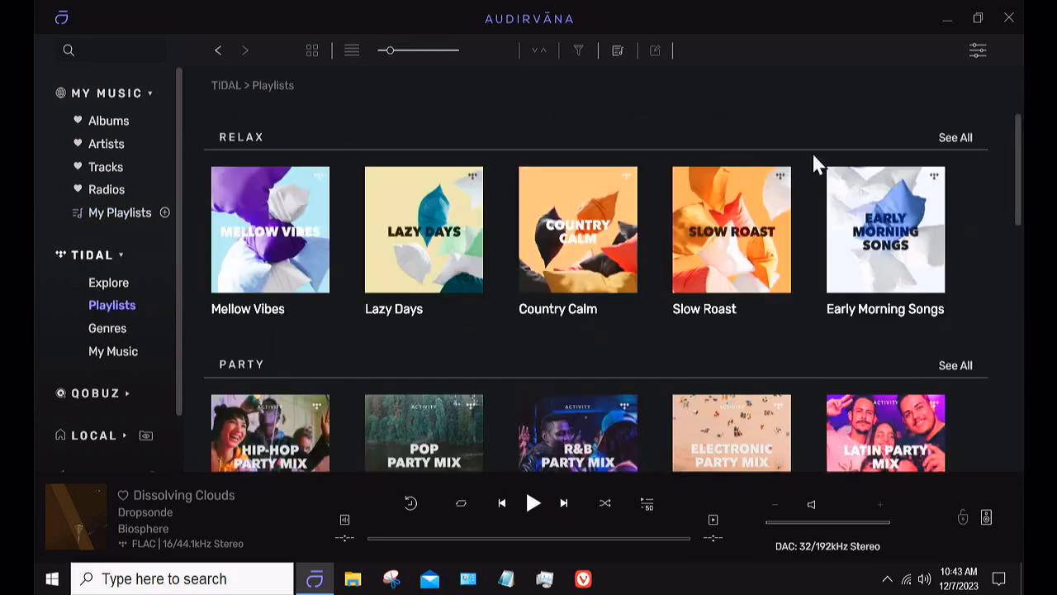
{"action": "left_click_drag", "start_coordinate": [1021, 170], "coordinate": [1022, 82]}
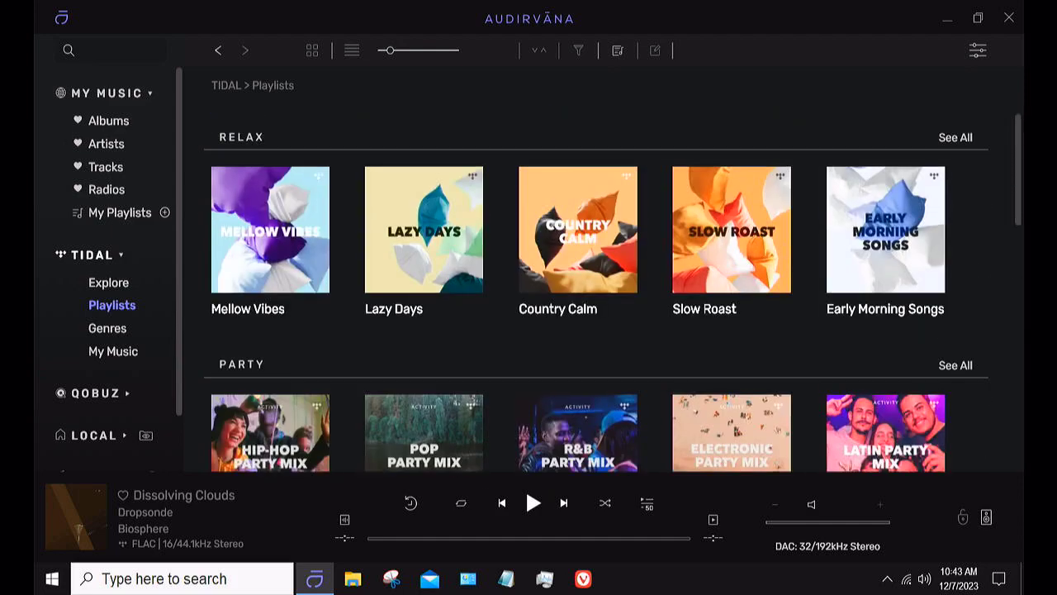
{"action": "left_click", "coordinate": [107, 338]}
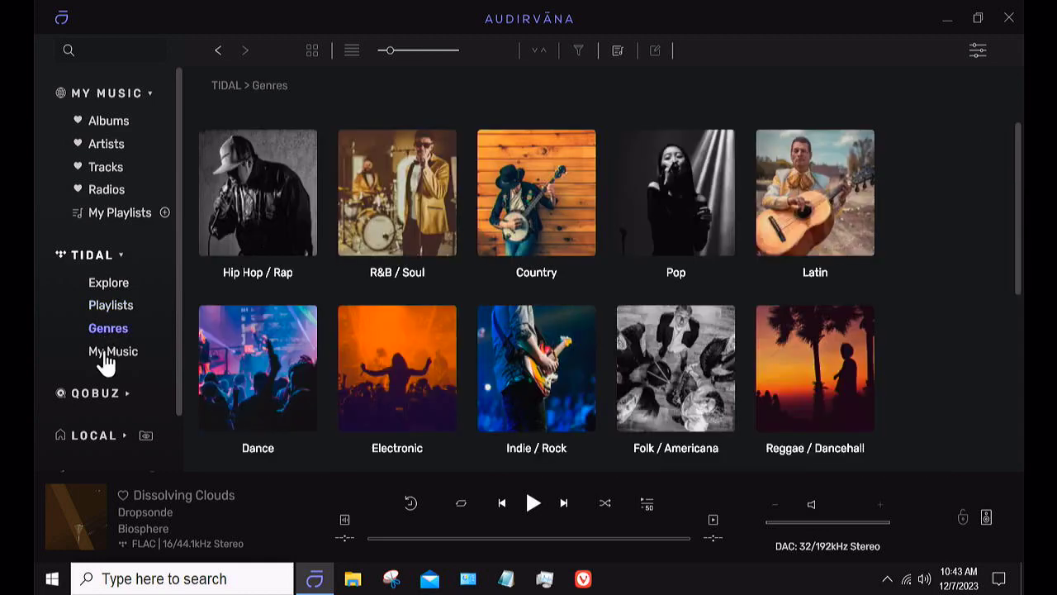
Open TIDAL My Music, then collapse the TIDAL header and expand QOBUZ in the sidebar
{"action": "left_click", "coordinate": [106, 357]}
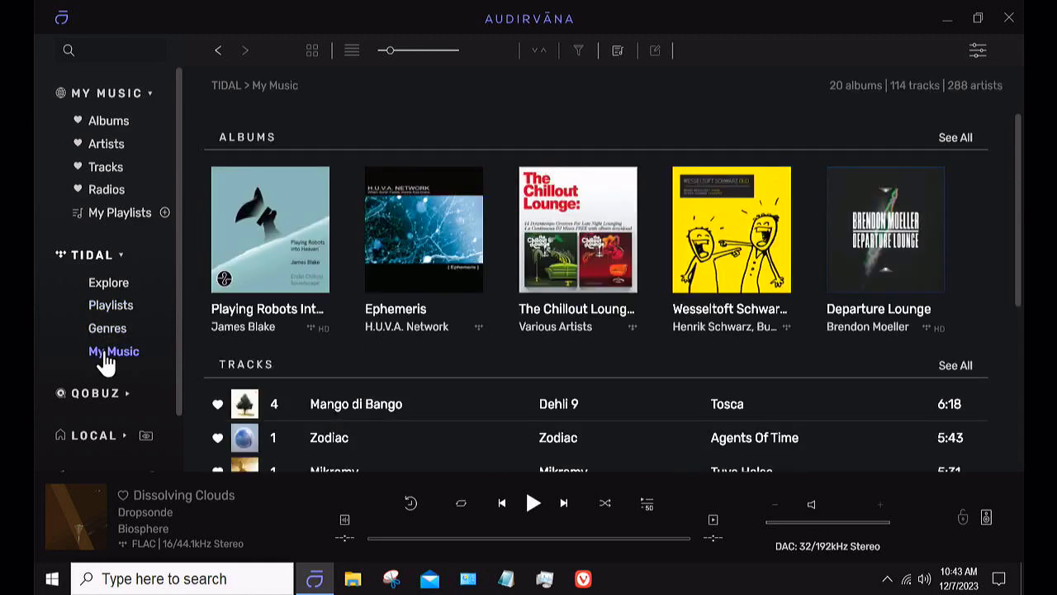
{"action": "left_click", "coordinate": [117, 255]}
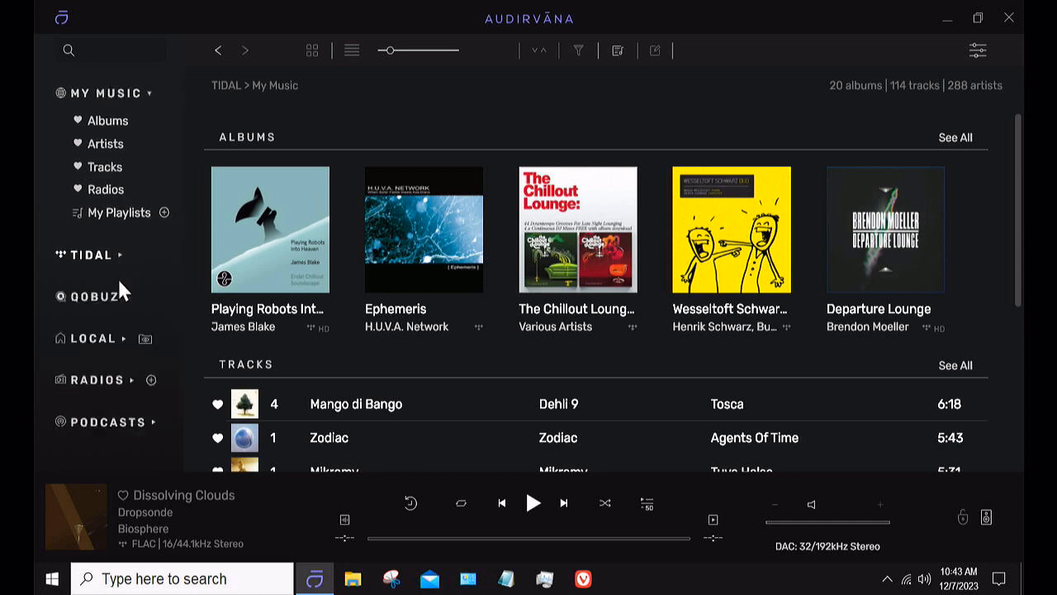
{"action": "left_click", "coordinate": [125, 294]}
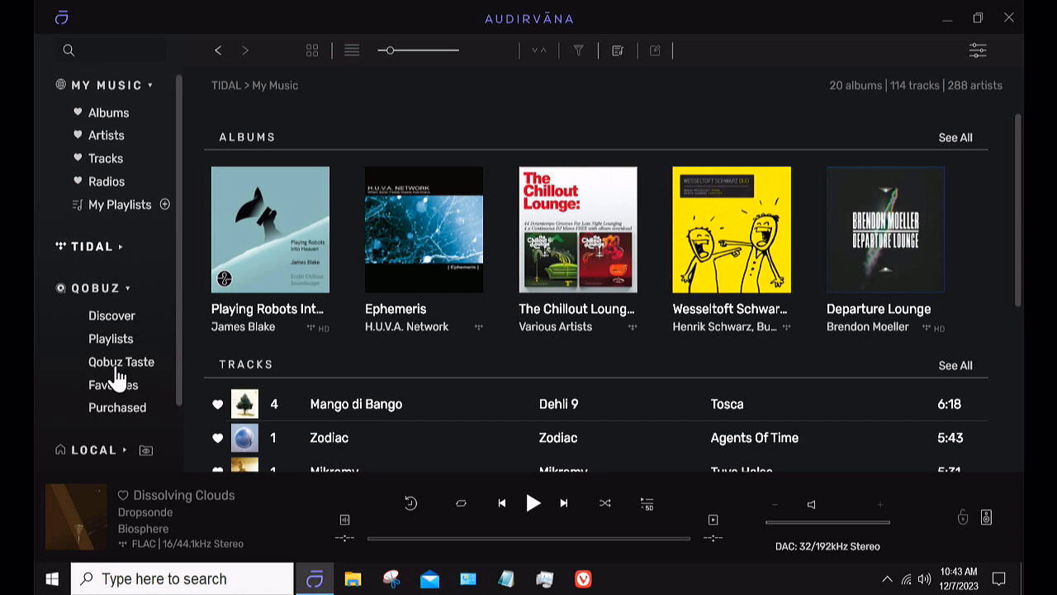
Collapse QOBUZ and MY MUSIC, expand LOCAL, and scroll to reveal Albums through DSD and CD
{"action": "left_click", "coordinate": [128, 291]}
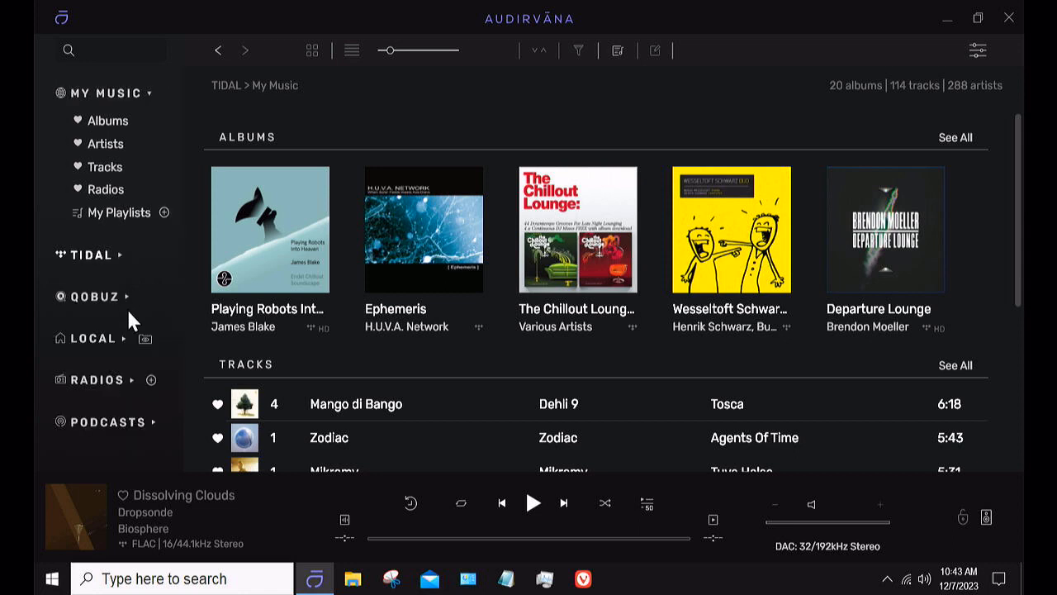
{"action": "left_click", "coordinate": [120, 335]}
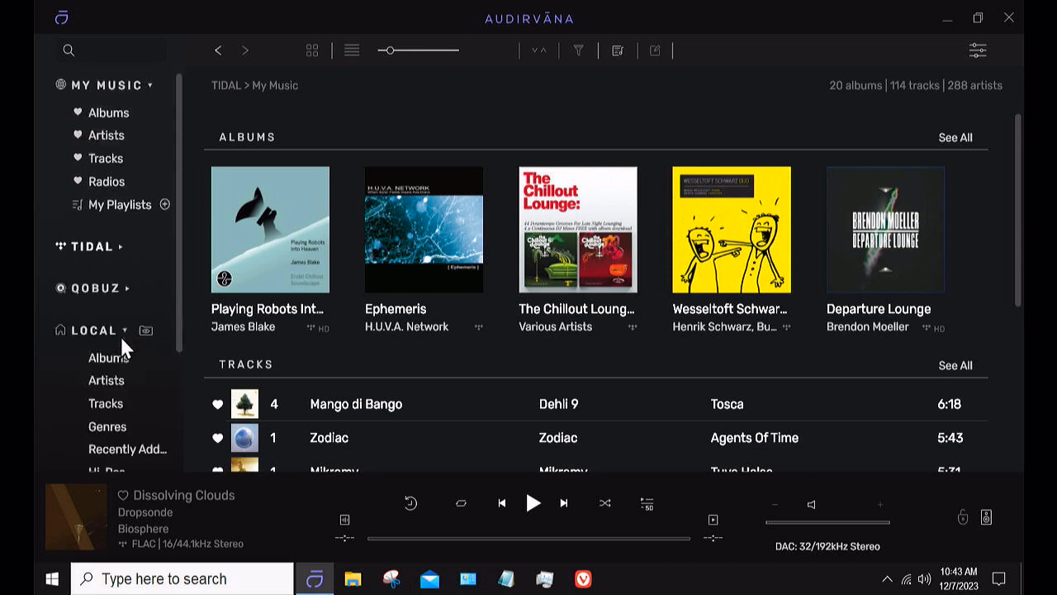
{"action": "left_click", "coordinate": [149, 86]}
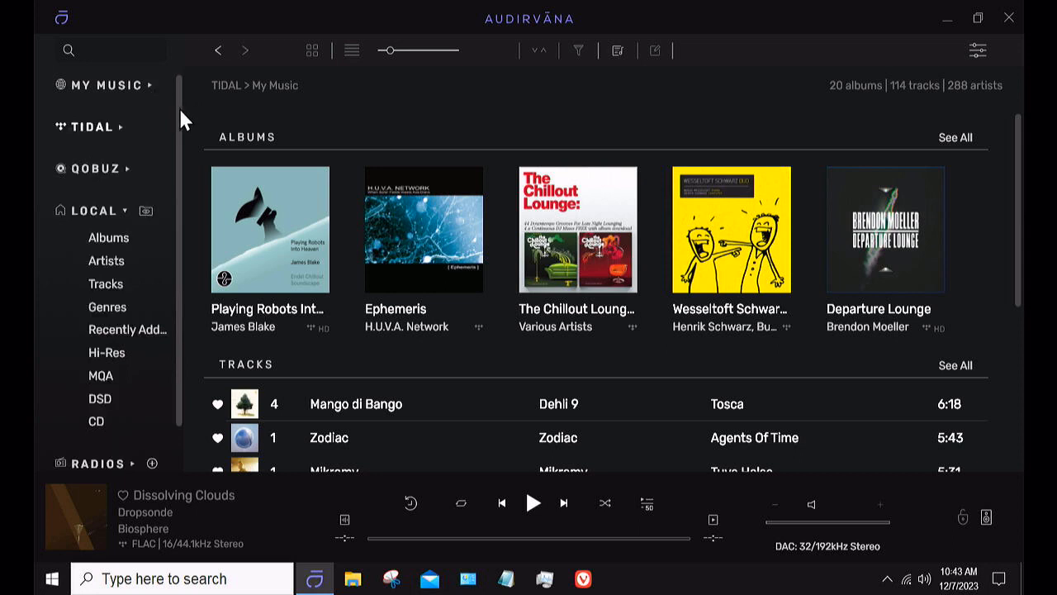
{"action": "left_click_drag", "start_coordinate": [180, 109], "coordinate": [180, 157]}
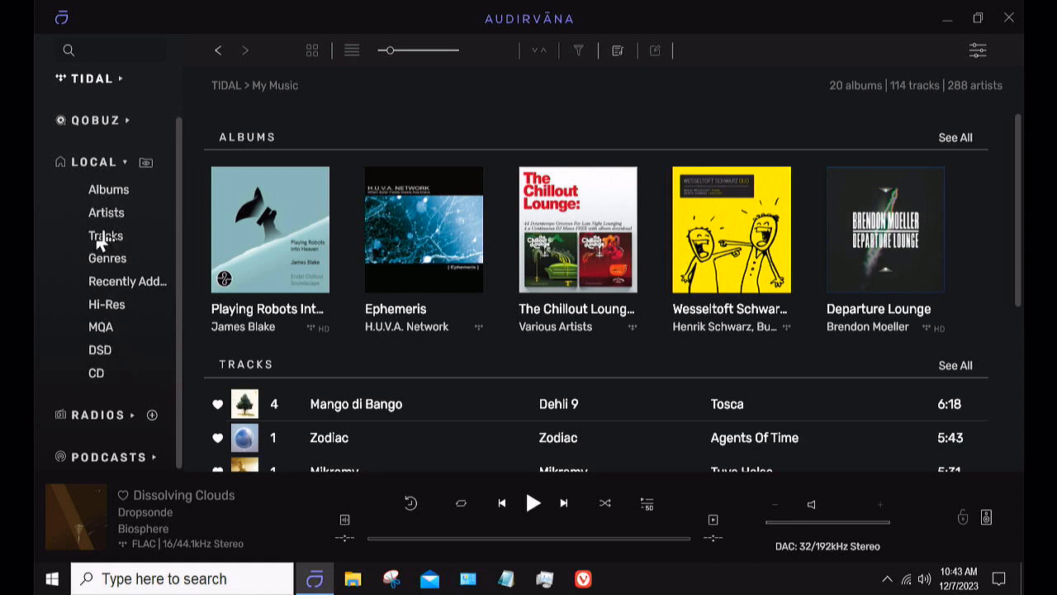
Open Local > Albums, view The Cure's Staring at the Sea: The Singles, then return to the grid
{"action": "left_click", "coordinate": [96, 195]}
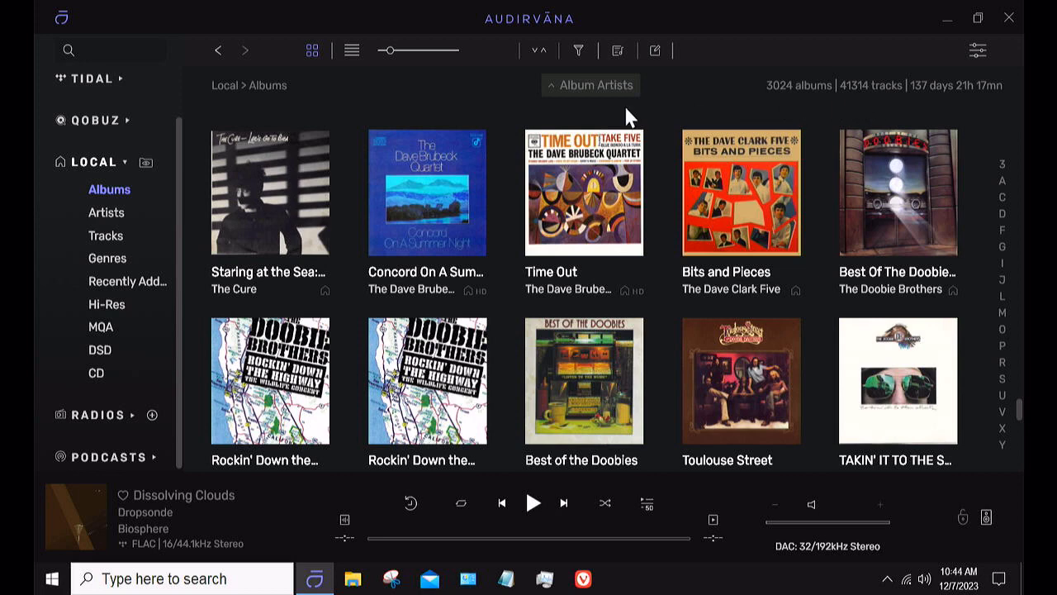
{"action": "left_click", "coordinate": [303, 171]}
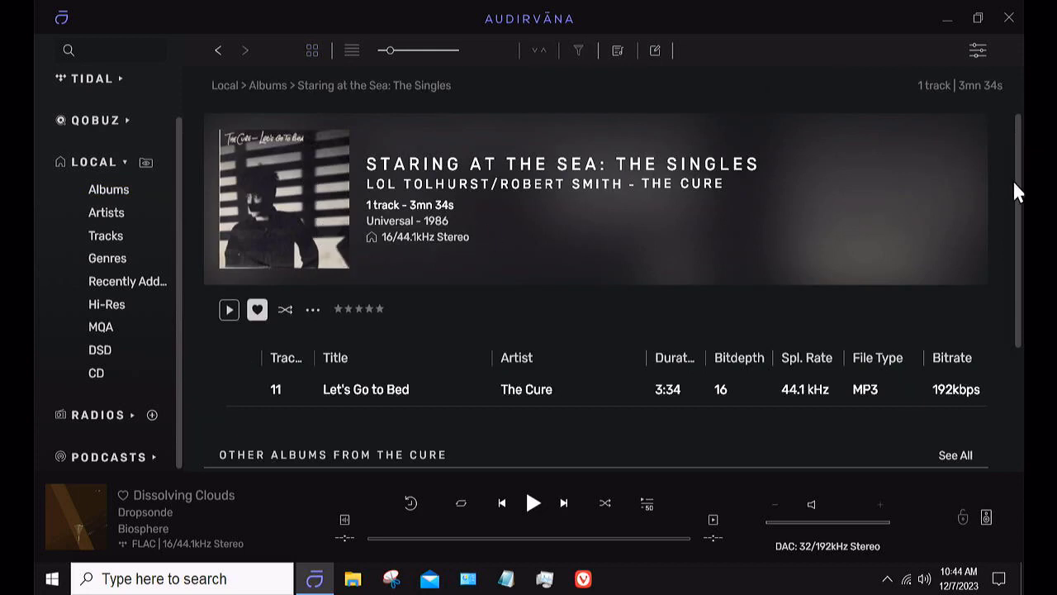
{"action": "scroll", "coordinate": [1019, 203], "scroll_direction": "down", "scroll_amount": 3}
{"action": "scroll", "coordinate": [1022, 330], "scroll_direction": "down", "scroll_amount": 1}
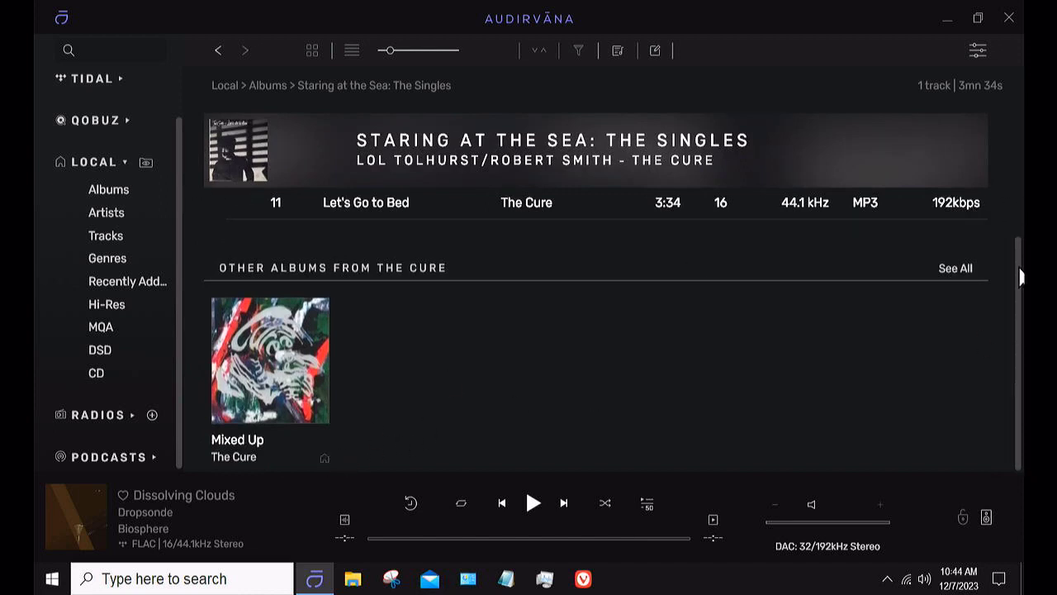
{"action": "scroll", "coordinate": [1022, 277], "scroll_direction": "up", "scroll_amount": 5}
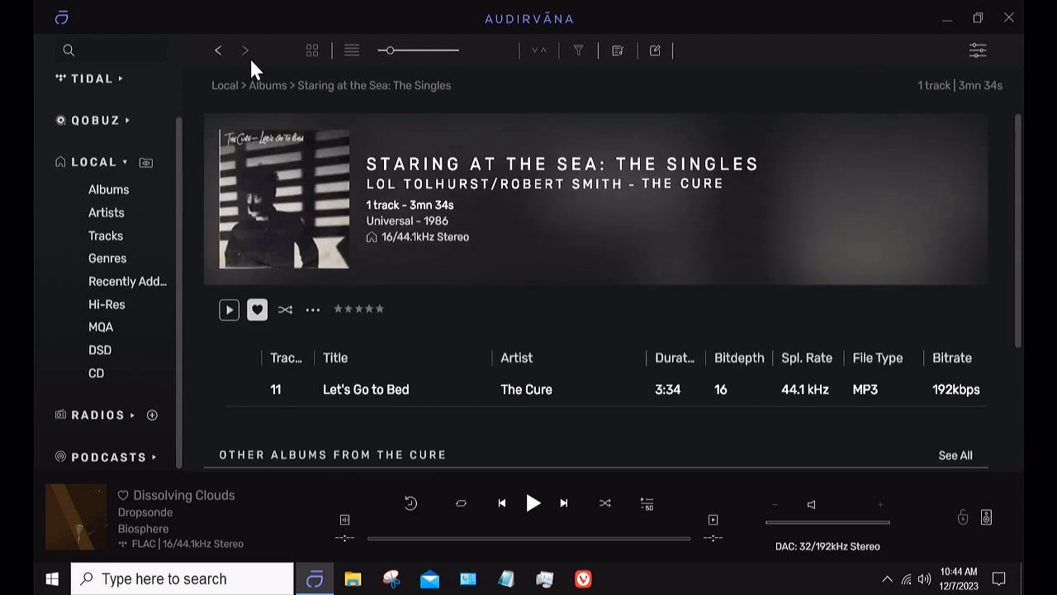
{"action": "left_click", "coordinate": [218, 50]}
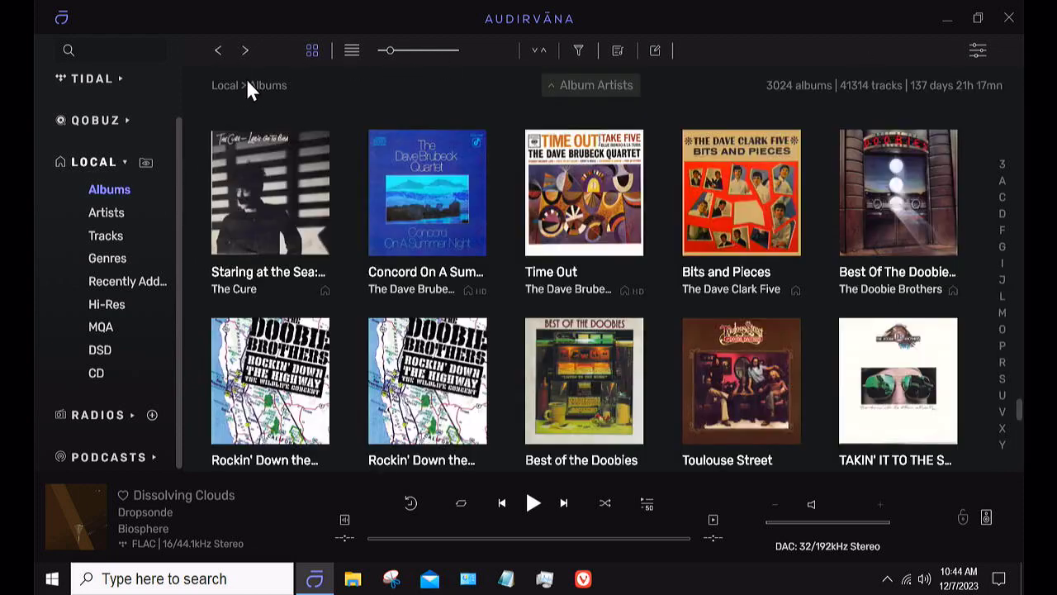
Open the Time Out album page and find its track list
{"action": "mouse_move", "coordinate": [542, 173]}
{"action": "left_click", "coordinate": [596, 154]}
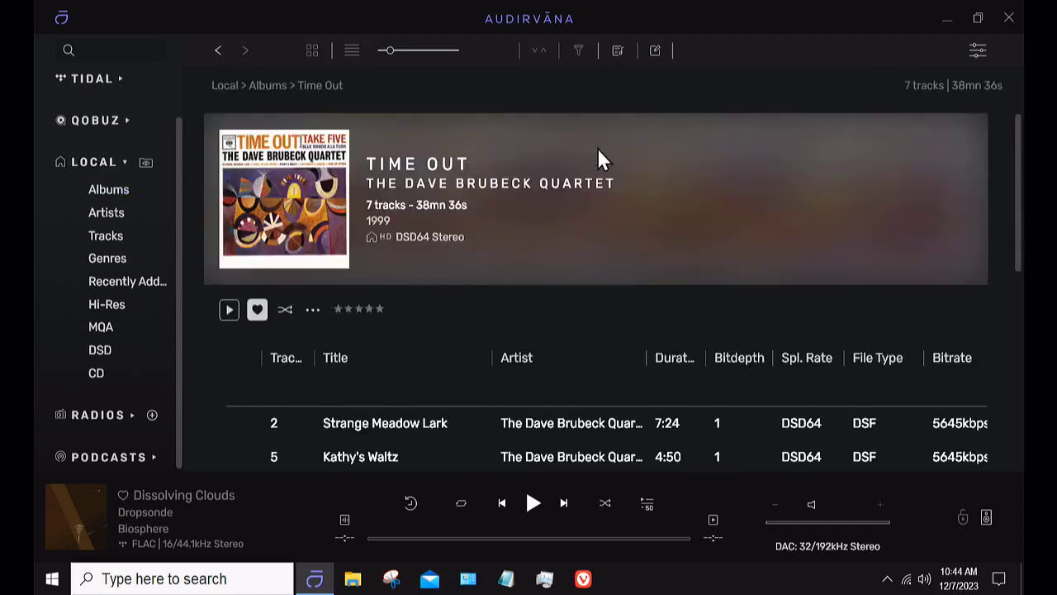
{"action": "left_click_drag", "start_coordinate": [1021, 165], "coordinate": [1024, 358]}
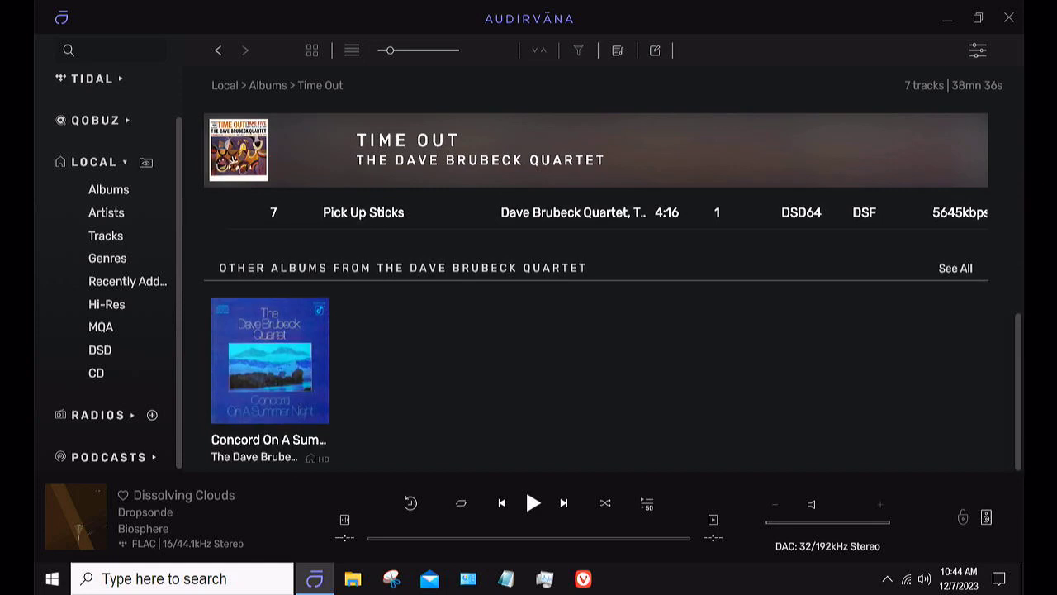
{"action": "scroll", "coordinate": [332, 327], "scroll_direction": "up", "scroll_amount": 10}
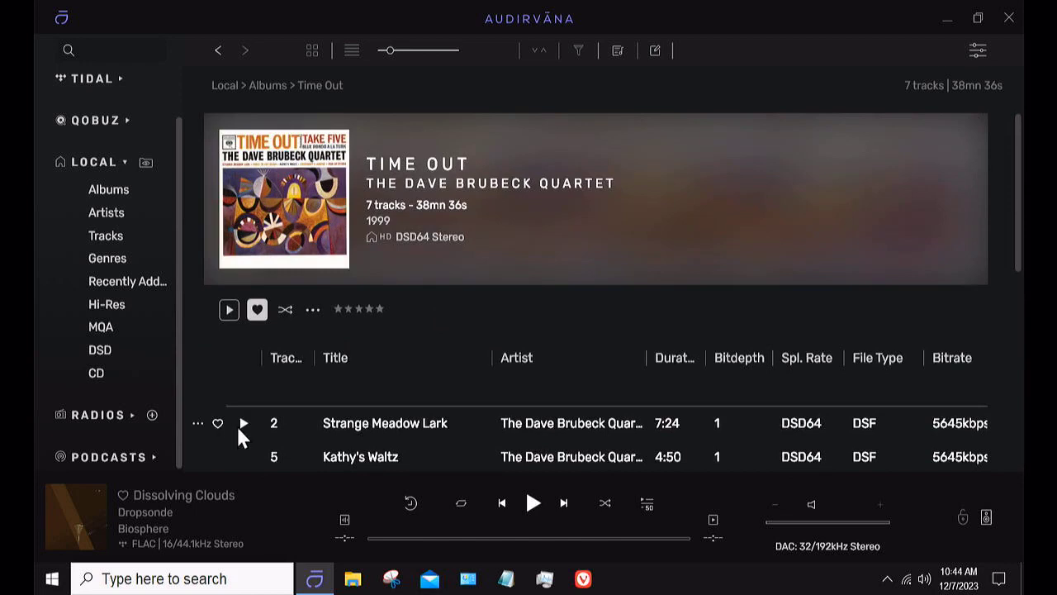
Play the DSD track Strange Meadow Lark, then pause it at 00:03
{"action": "left_click", "coordinate": [242, 422]}
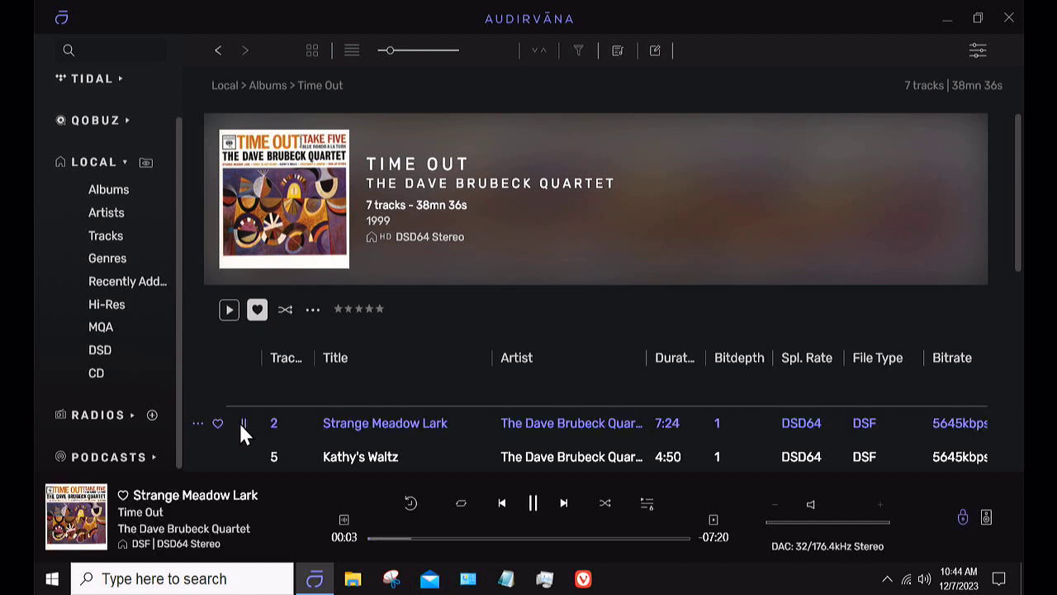
{"action": "left_click", "coordinate": [242, 423]}
{"action": "scroll", "coordinate": [348, 351], "scroll_direction": "down", "scroll_amount": 3}
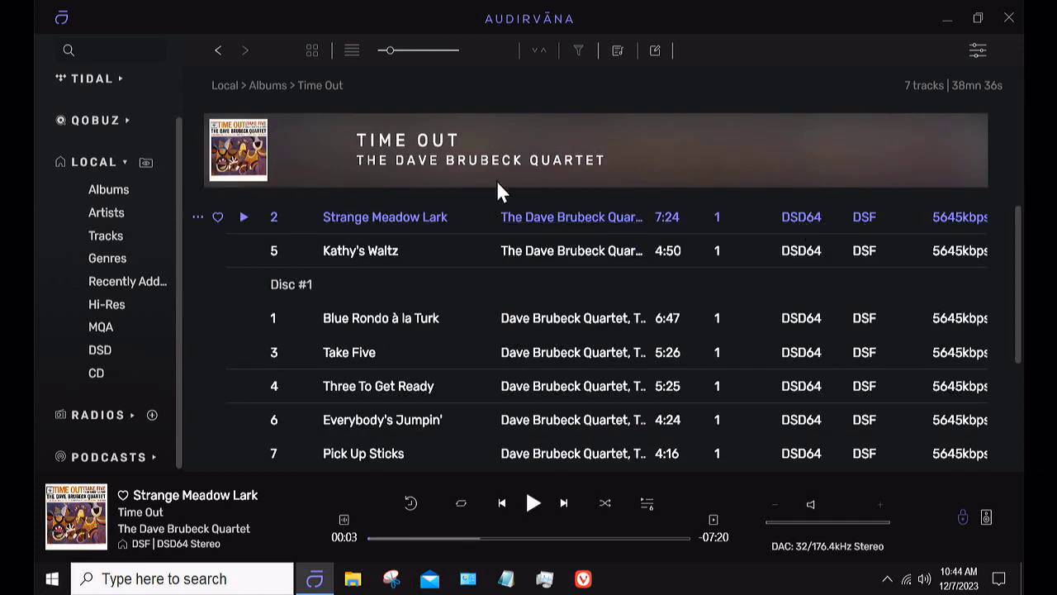
Return to the Albums grid and open the Rockin' Down the Highway live album
{"action": "left_click", "coordinate": [219, 51]}
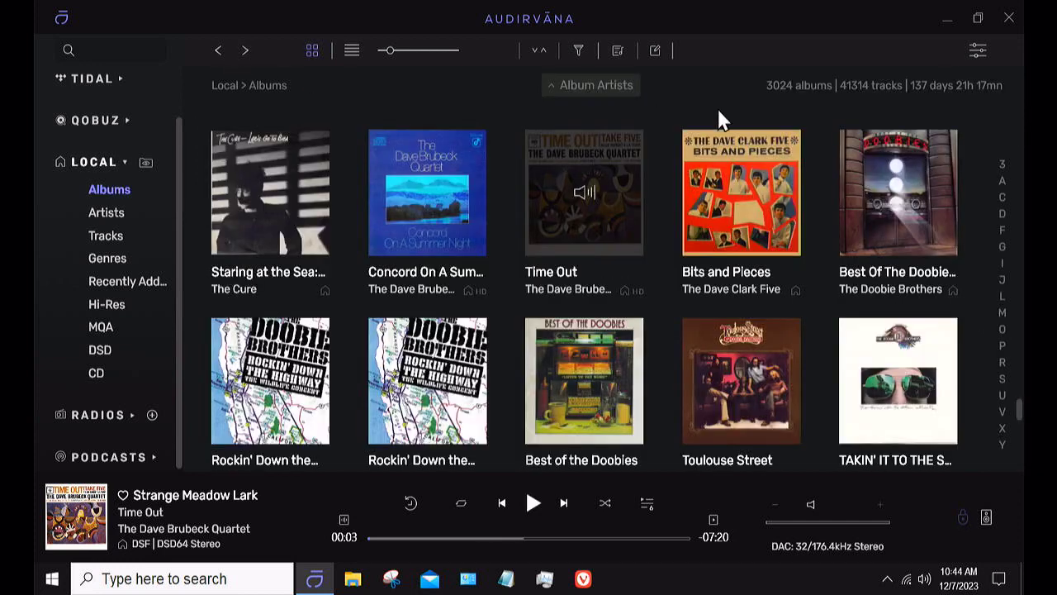
{"action": "mouse_move", "coordinate": [938, 211]}
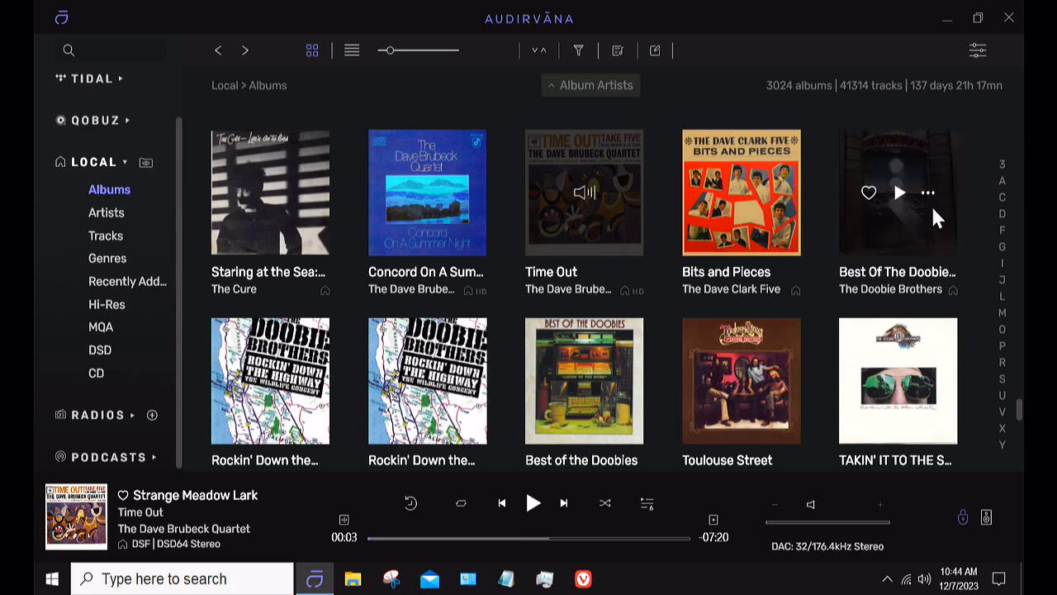
{"action": "left_click", "coordinate": [279, 352]}
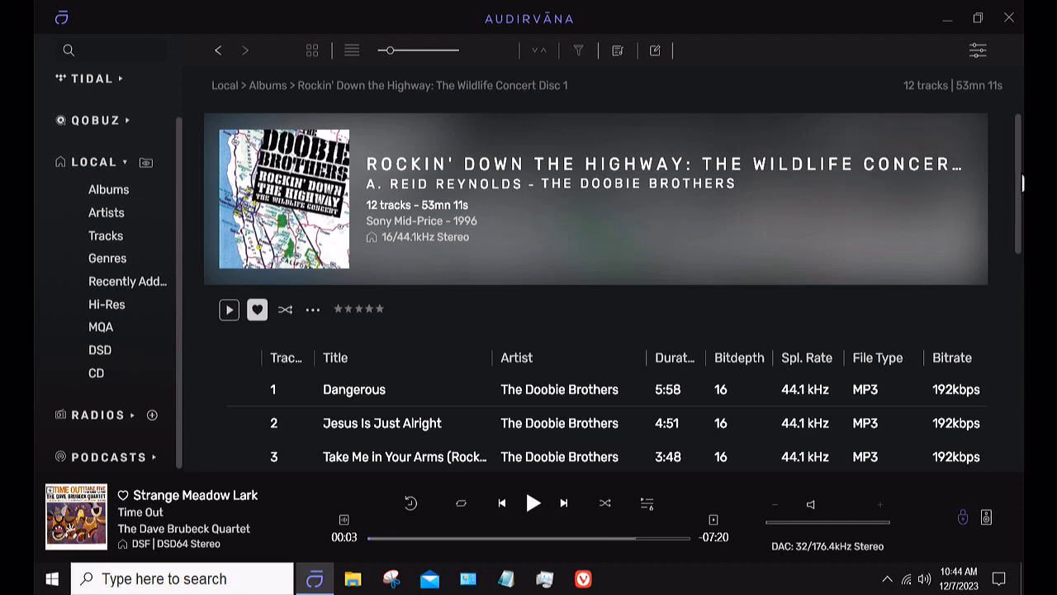
{"action": "scroll", "coordinate": [1014, 199], "scroll_direction": "down", "scroll_amount": 3}
{"action": "scroll", "coordinate": [1013, 397], "scroll_direction": "down", "scroll_amount": 5}
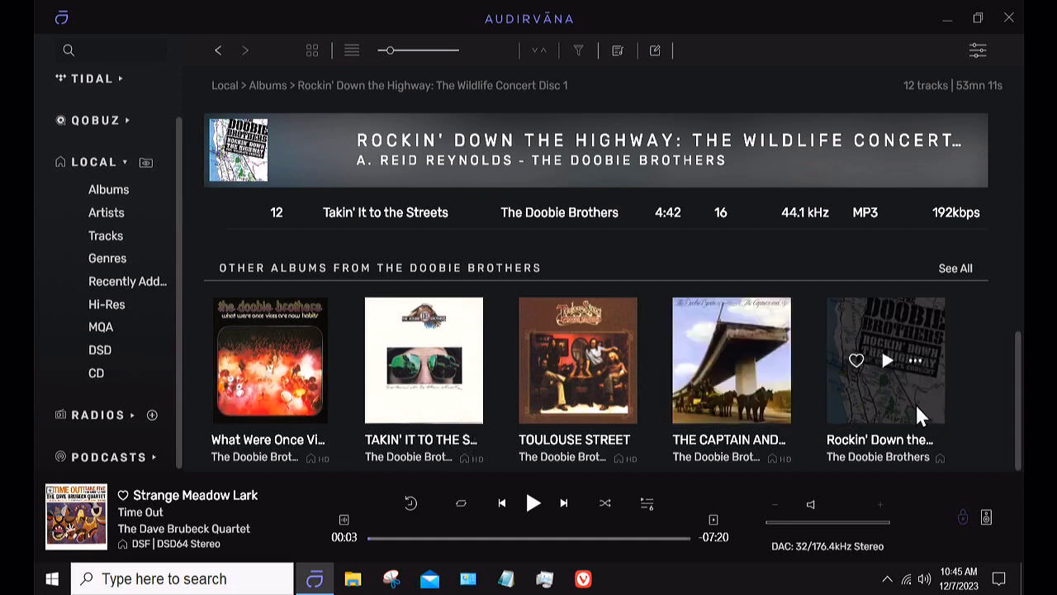
Expand the other Doobie Brothers albums, collapse them, and return to the Albums grid
{"action": "left_click", "coordinate": [952, 274]}
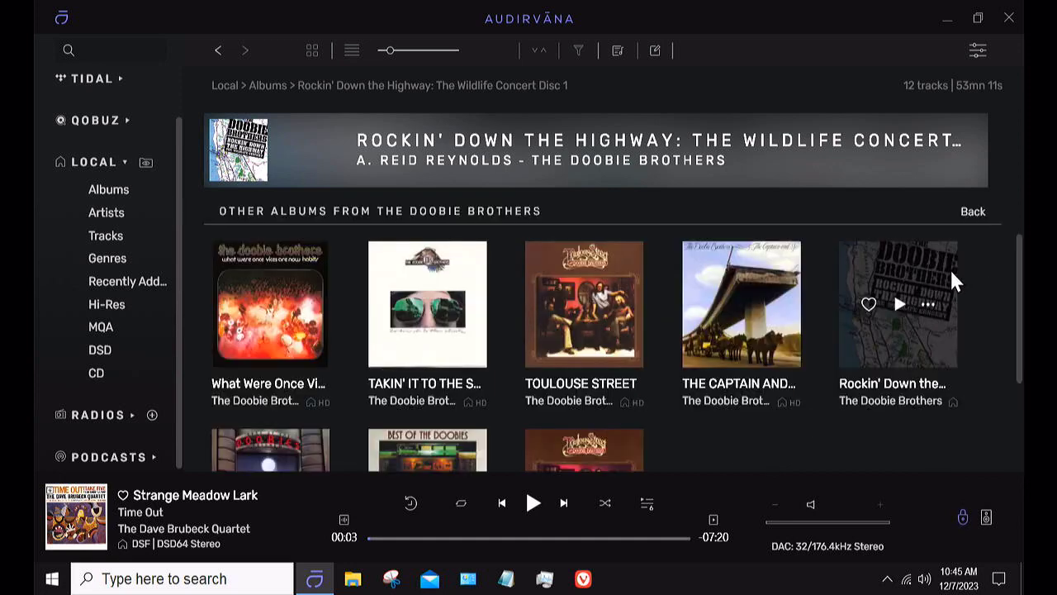
{"action": "left_click", "coordinate": [969, 213]}
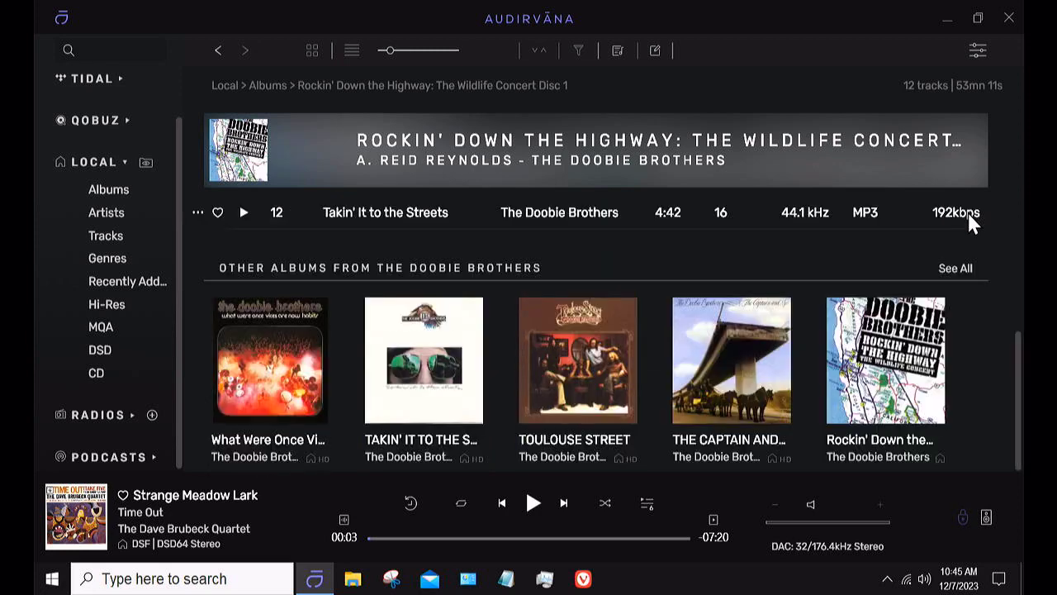
{"action": "left_click", "coordinate": [218, 51]}
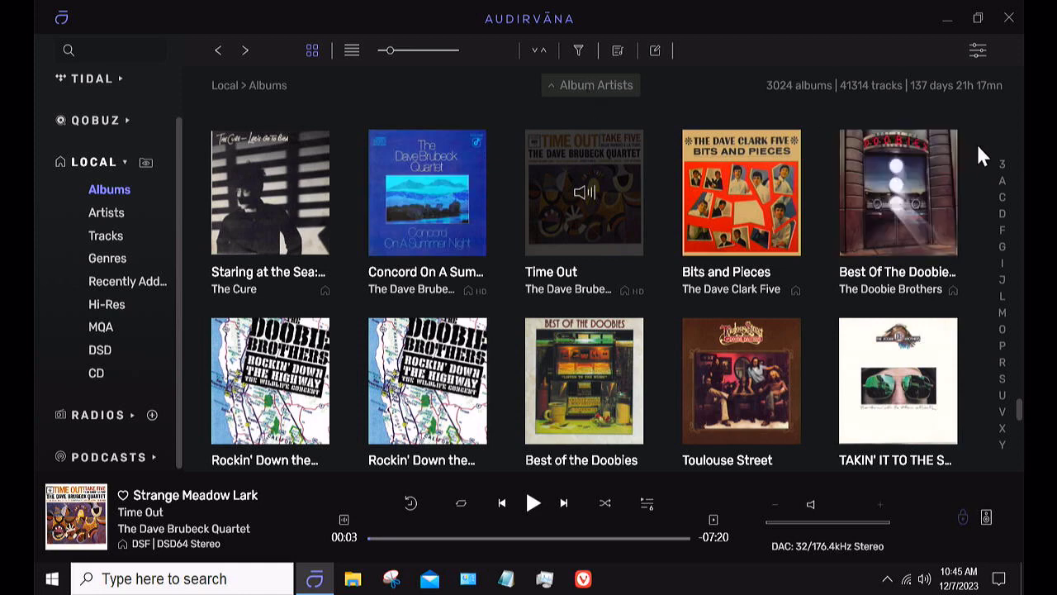
Jump to albums under A, view the 869 local artists from the top, then list all 41314 tracks
{"action": "left_click", "coordinate": [1002, 182]}
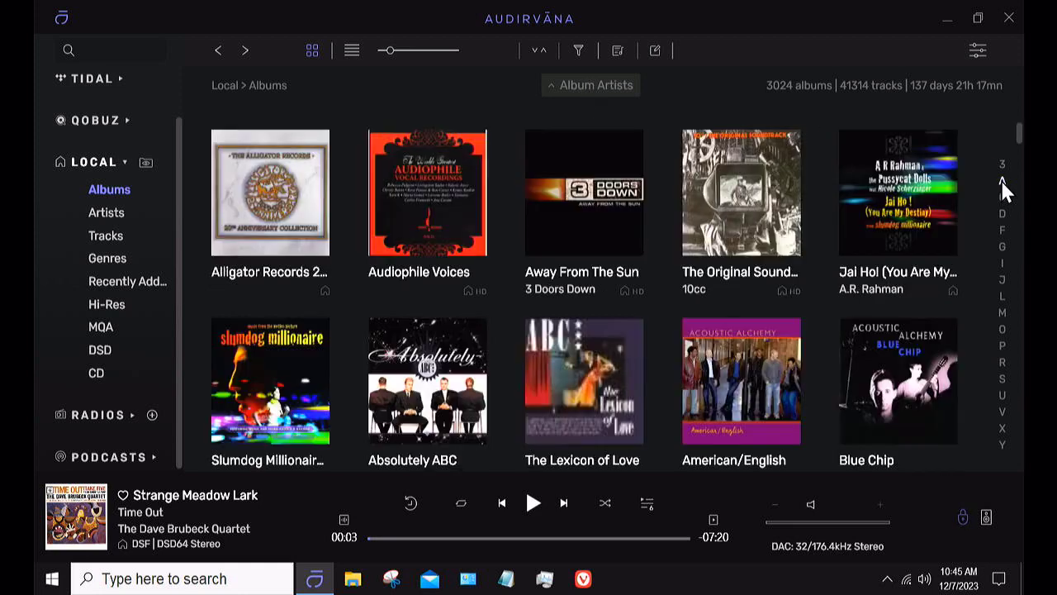
{"action": "left_click", "coordinate": [96, 218]}
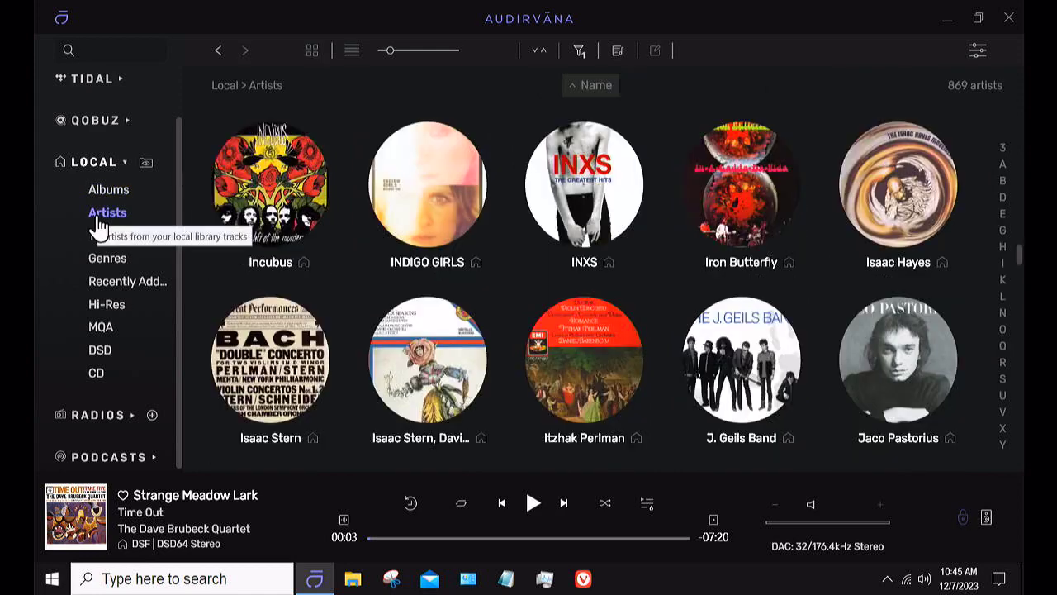
{"action": "left_click", "coordinate": [1004, 163]}
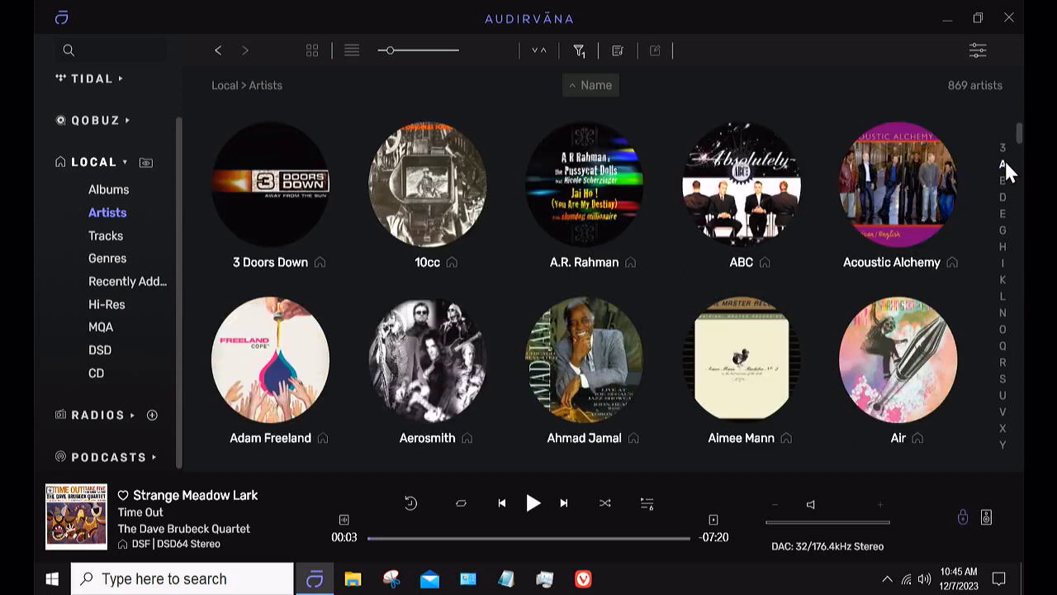
{"action": "left_click", "coordinate": [101, 241]}
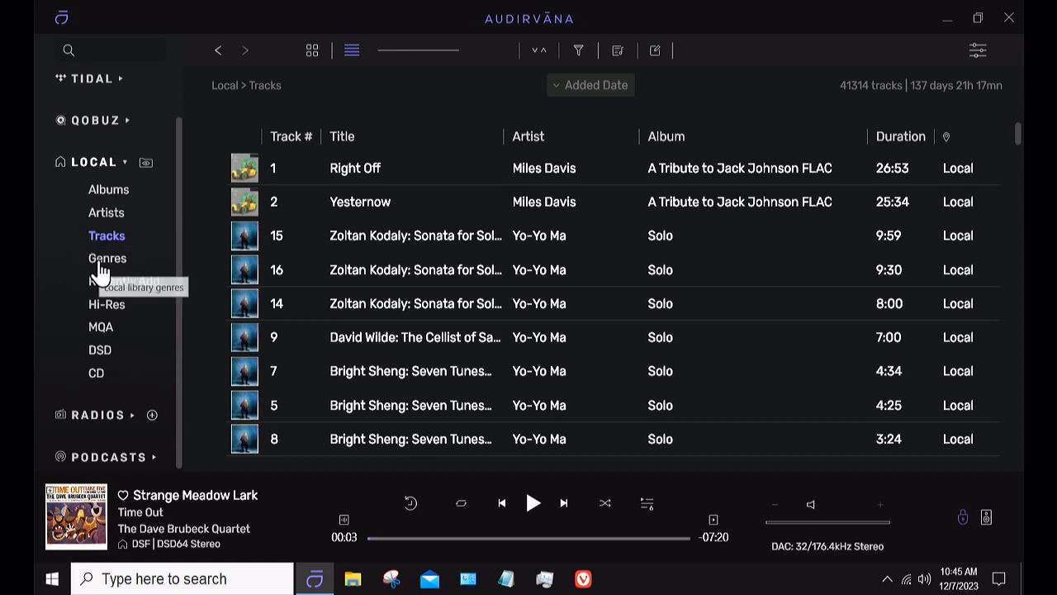
Step through the Genres, Recently Added, Hi-Res and MQA views, ending on DSD's 493 albums
{"action": "left_click", "coordinate": [100, 265]}
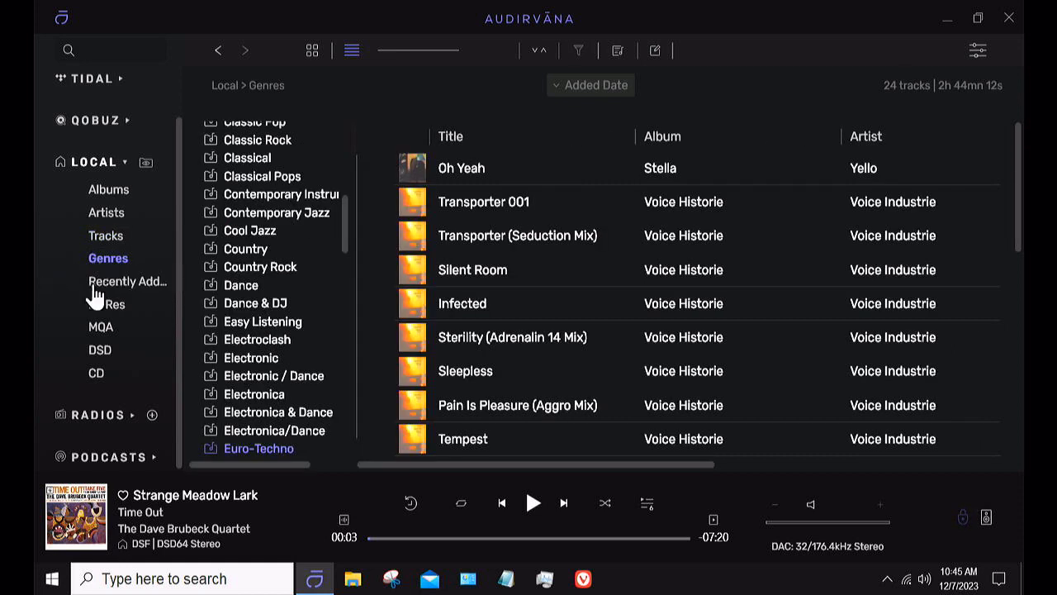
{"action": "left_click", "coordinate": [106, 285]}
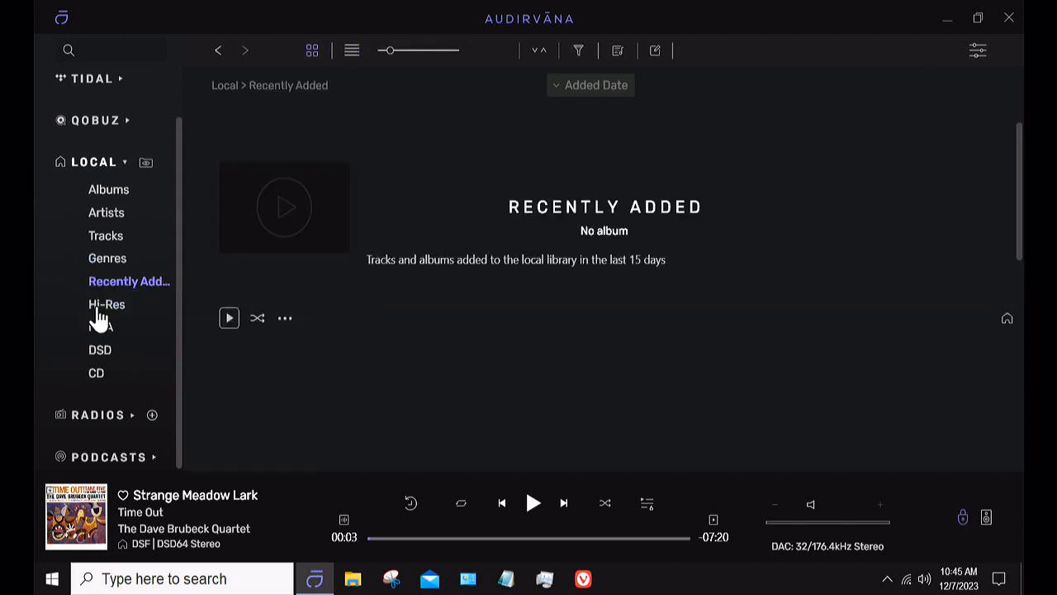
{"action": "left_click", "coordinate": [100, 312]}
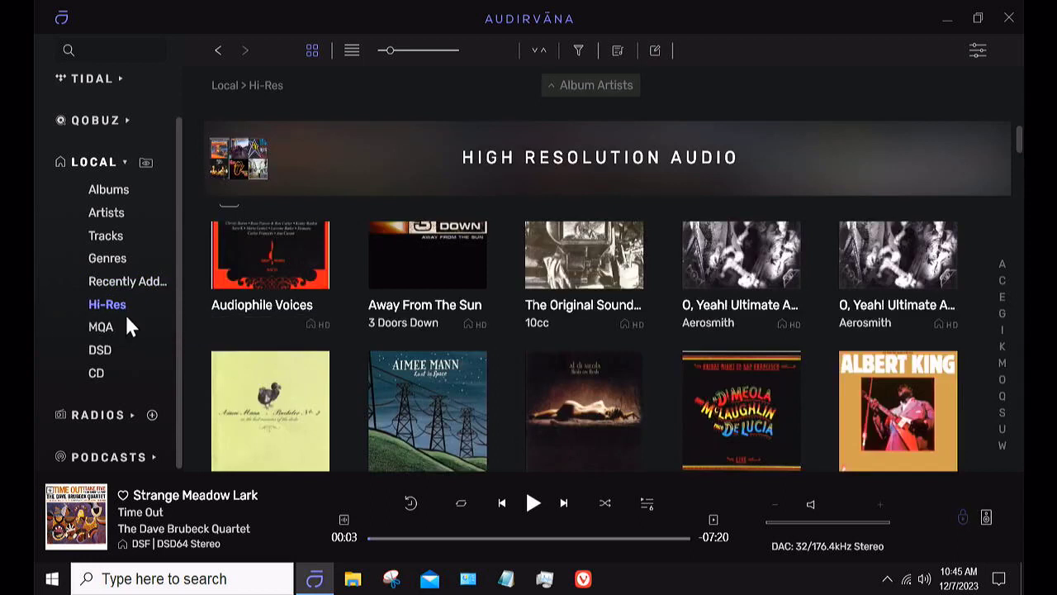
{"action": "left_click", "coordinate": [100, 328]}
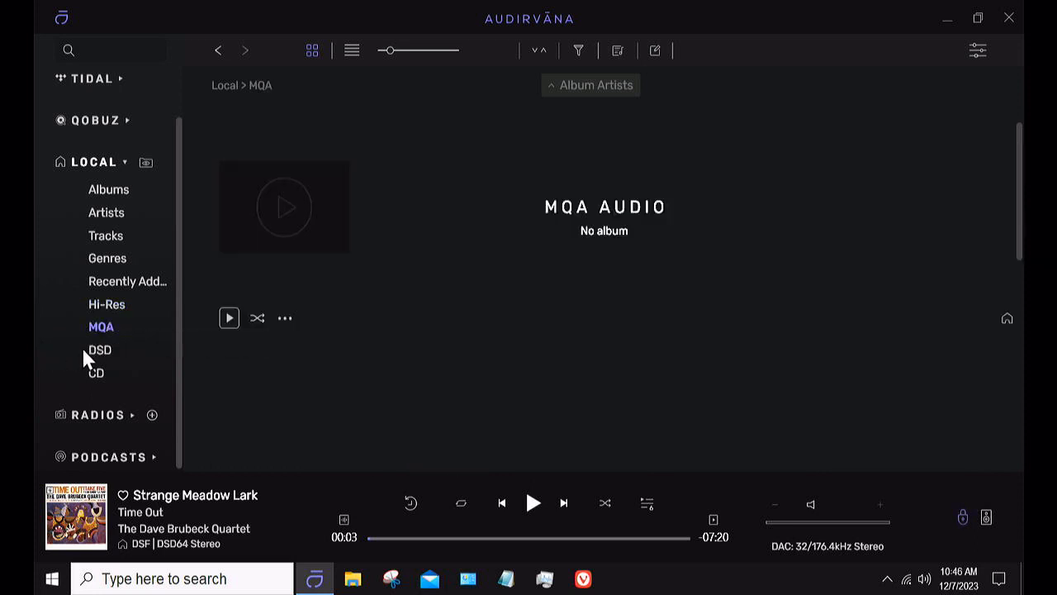
{"action": "left_click", "coordinate": [95, 355]}
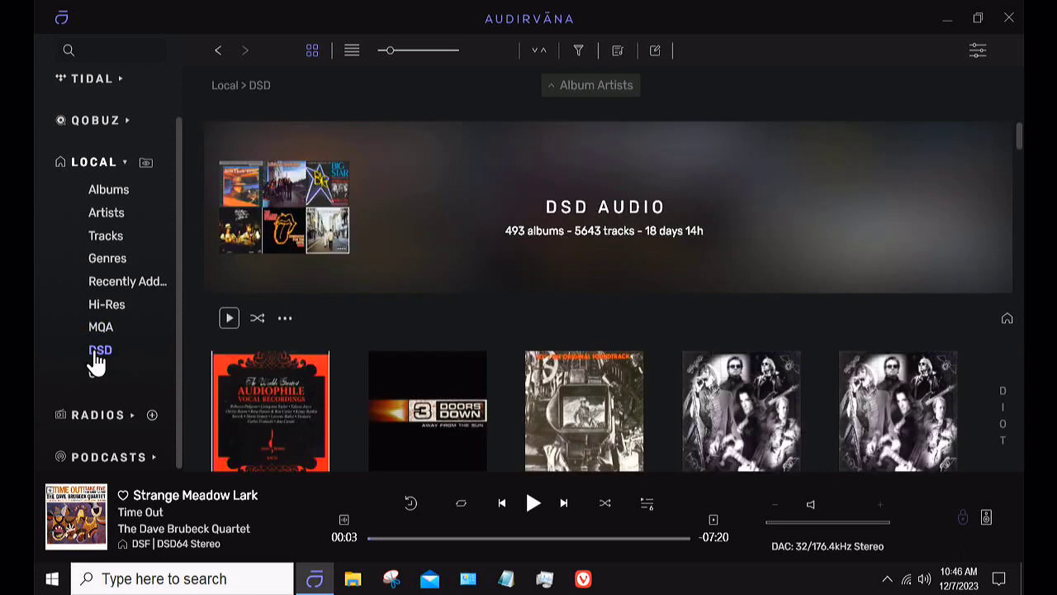